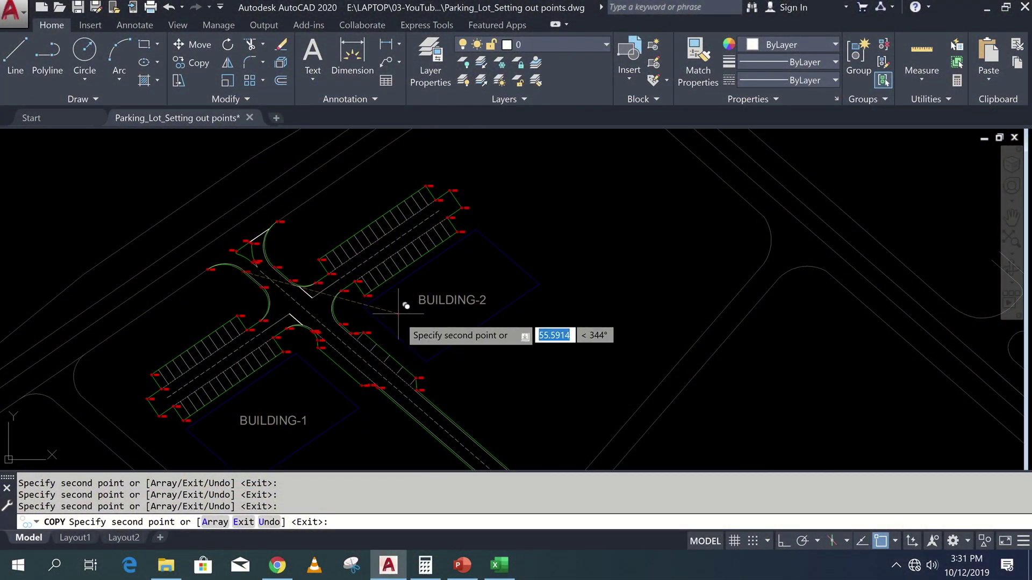
Cancel the unfinished COPY command and zoom around to inspect the red PO1 point labels.
middle_drag(408, 306, 395, 258)
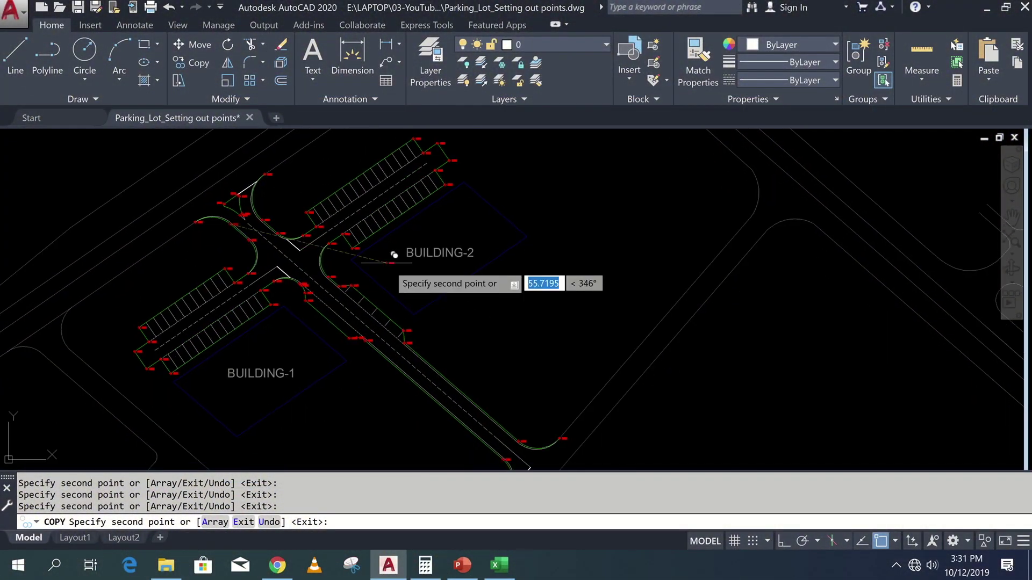
key(Escape)
scroll(339, 282, up, 4)
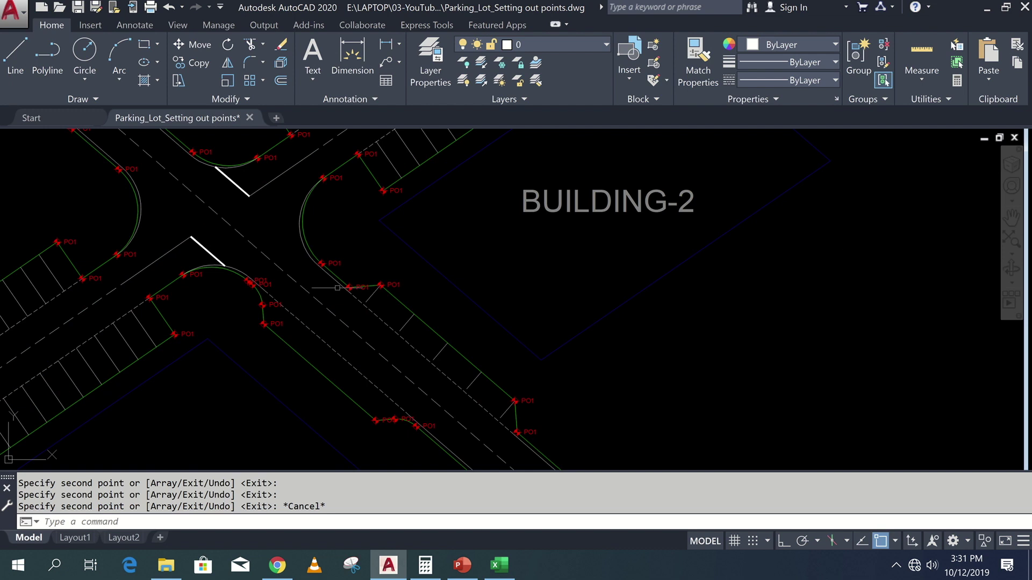
scroll(338, 285, up, 2)
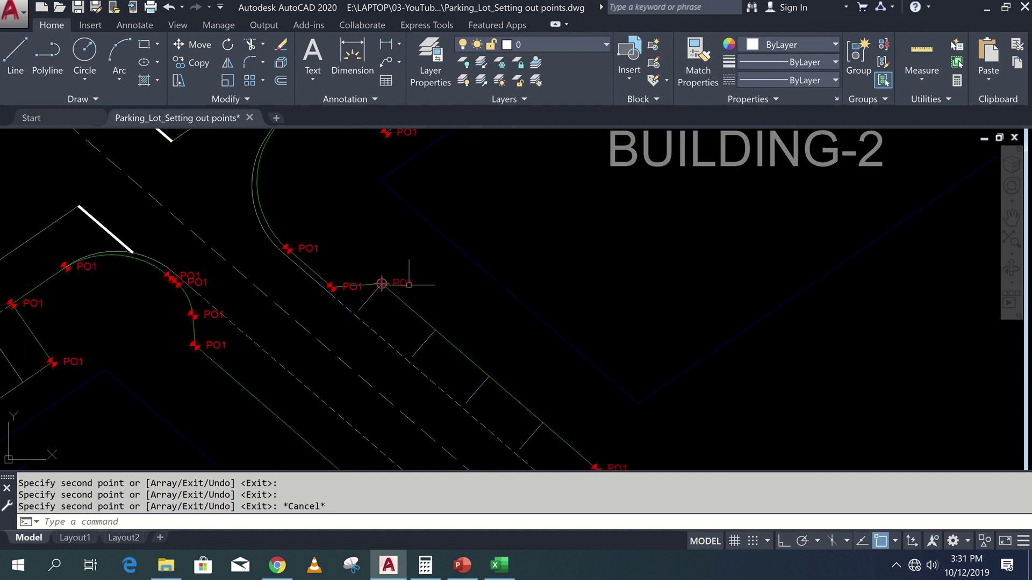
scroll(408, 285, down, 4)
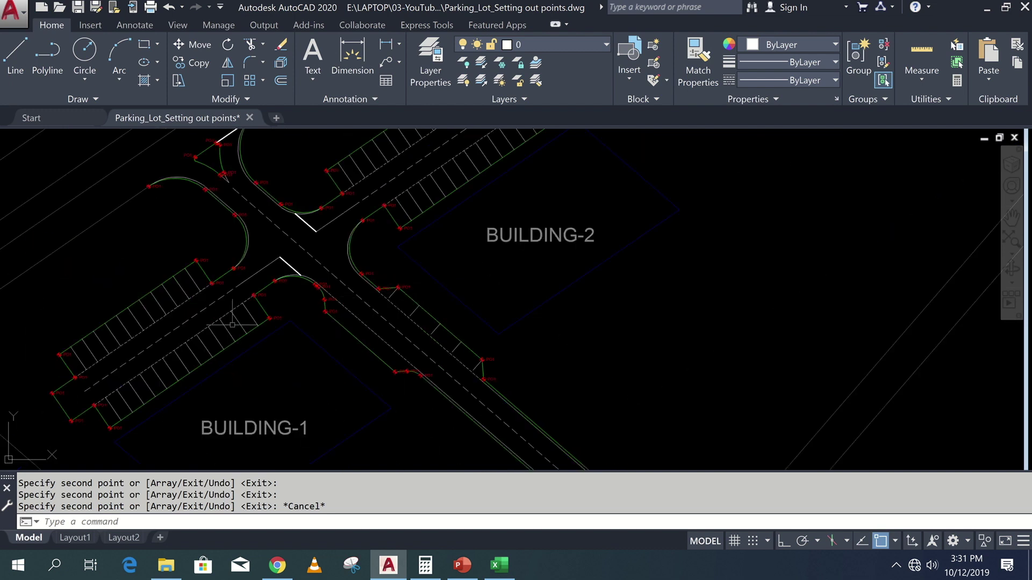
scroll(241, 225, up, 3)
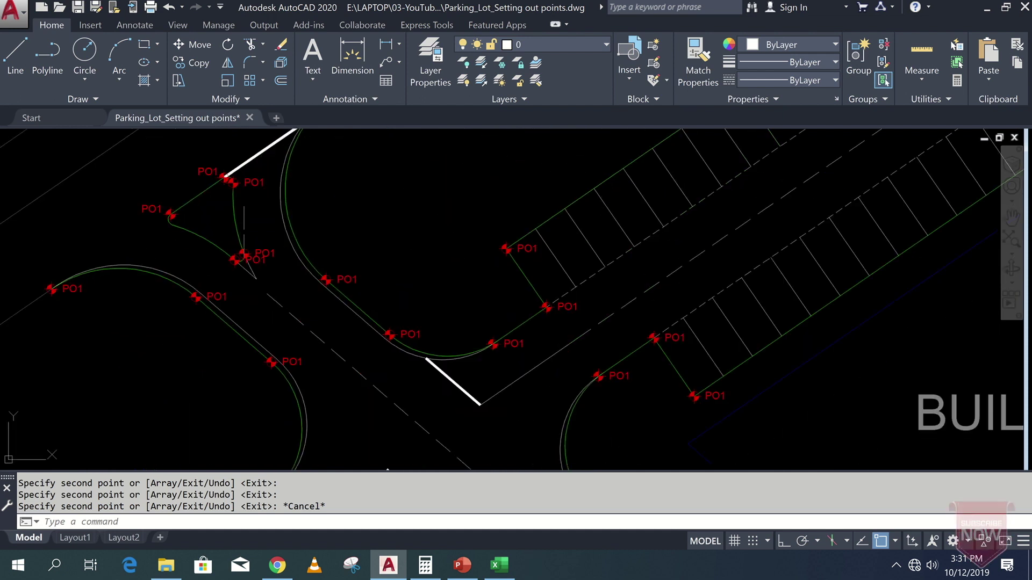
scroll(248, 250, down, 2)
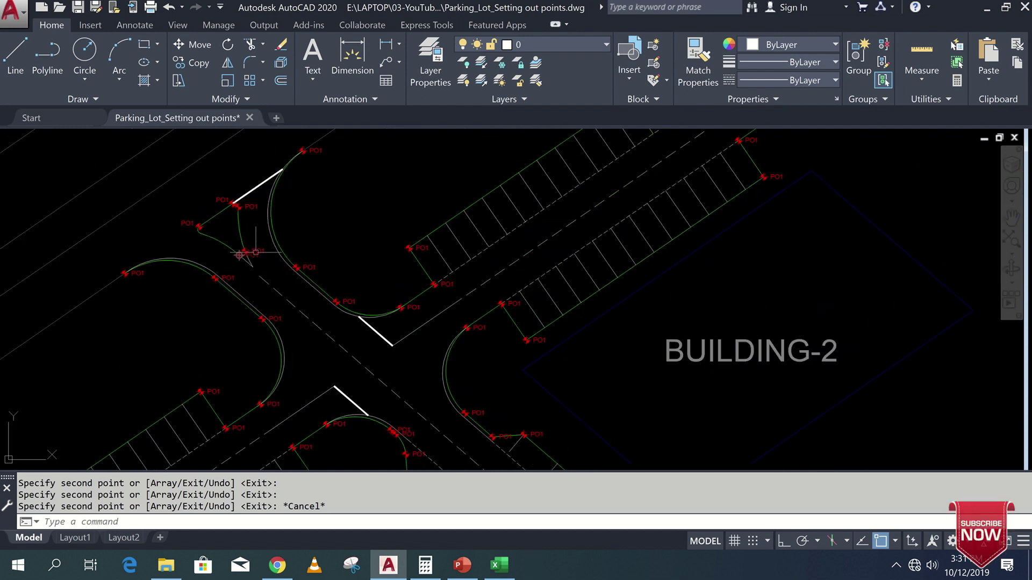
scroll(269, 220, down, 3)
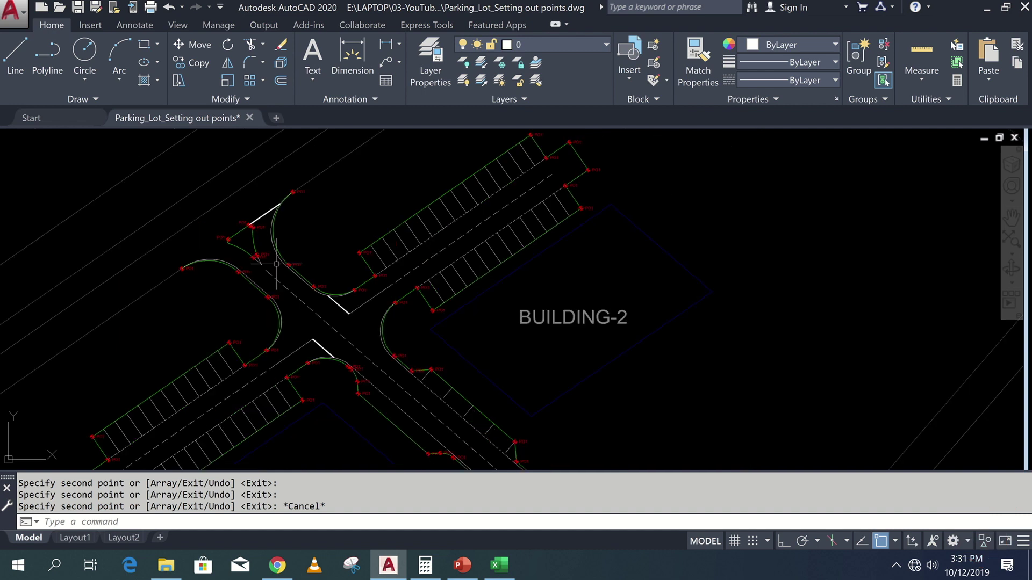
Export the 51 point-label blocks' attributes to Parking_Lot_Setting out points.txt with ATTOUT.
click(425, 24)
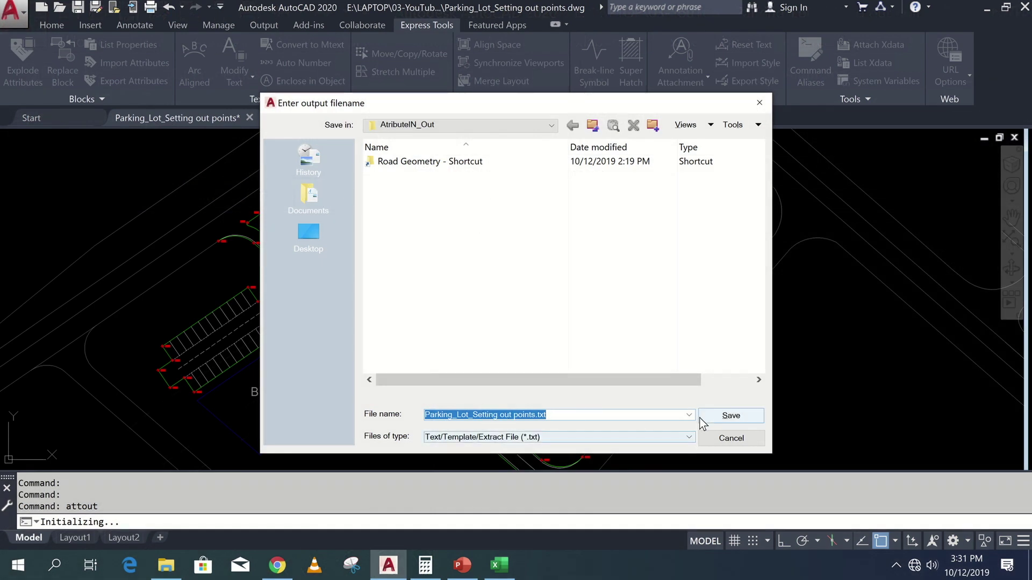
click(727, 417)
scroll(503, 305, down, 3)
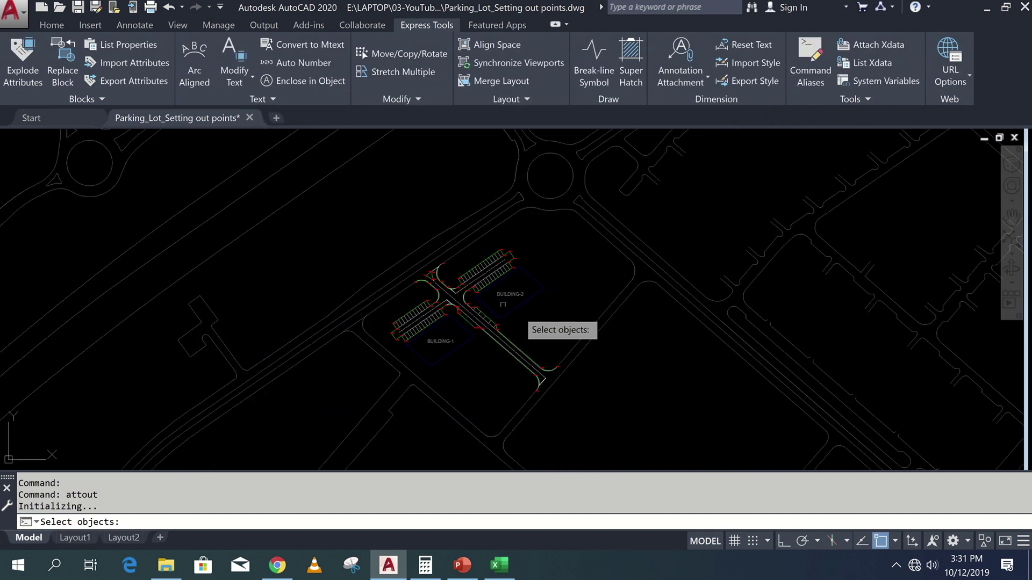
click(318, 194)
click(668, 439)
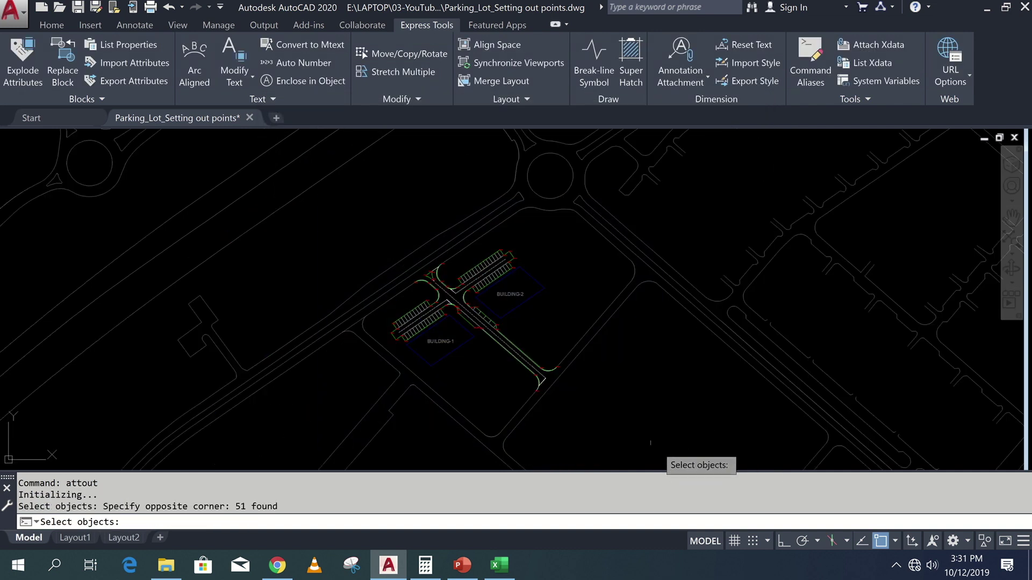
scroll(559, 382, up, 4)
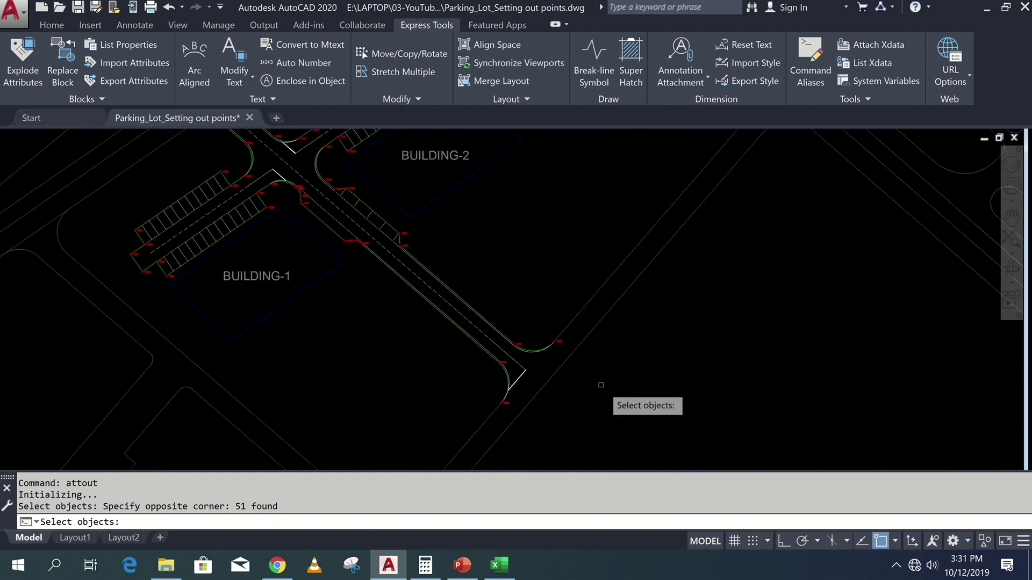
scroll(601, 385, down, 3)
key(Return)
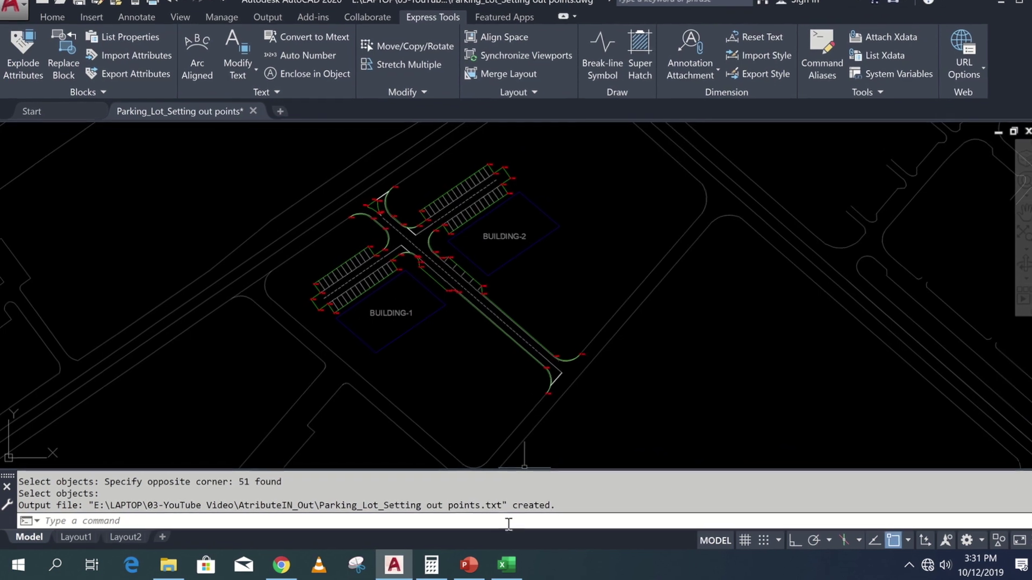
Copy the exported file's full path from the command line.
drag(494, 507, 101, 504)
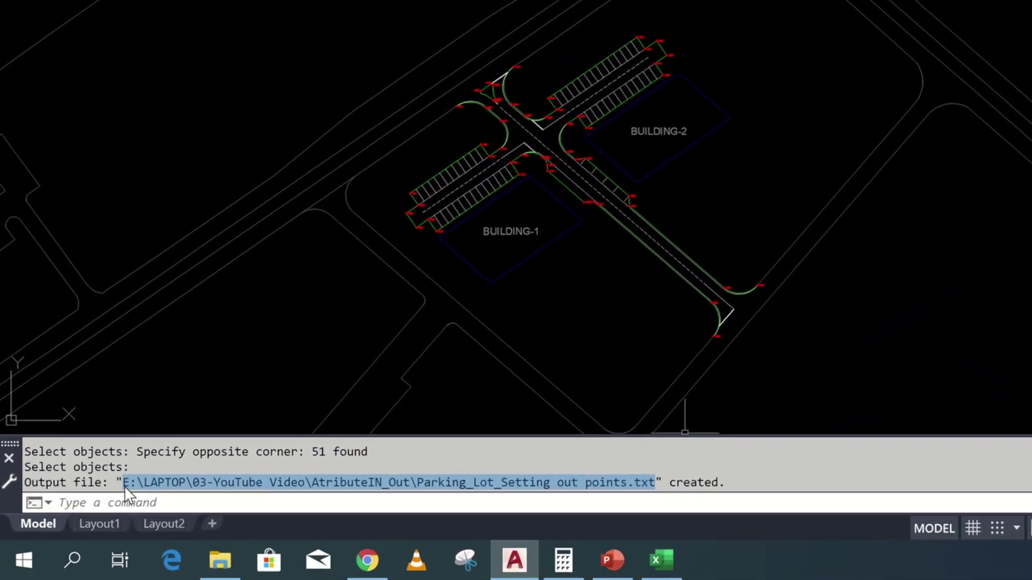
right_click(142, 479)
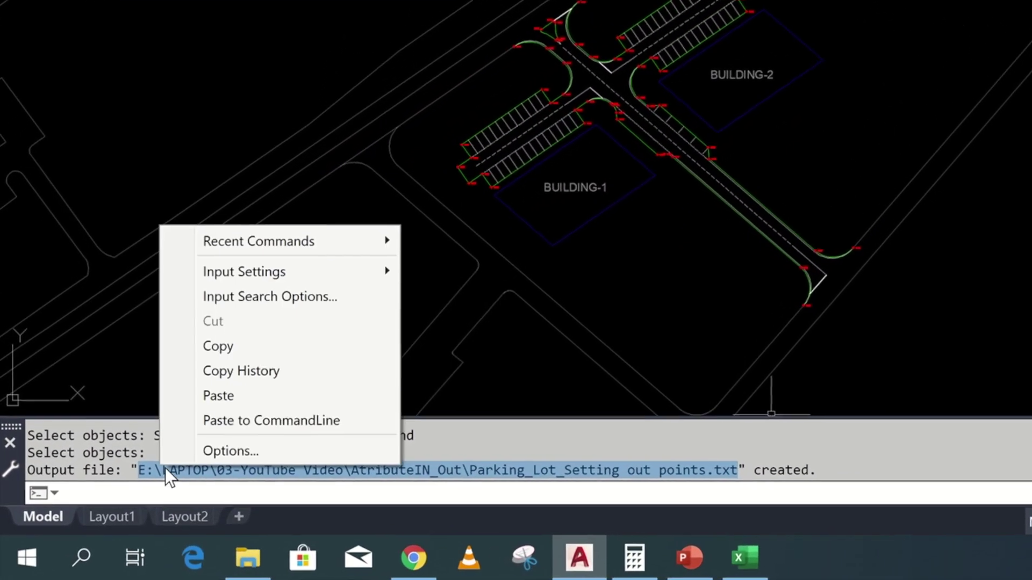
click(275, 316)
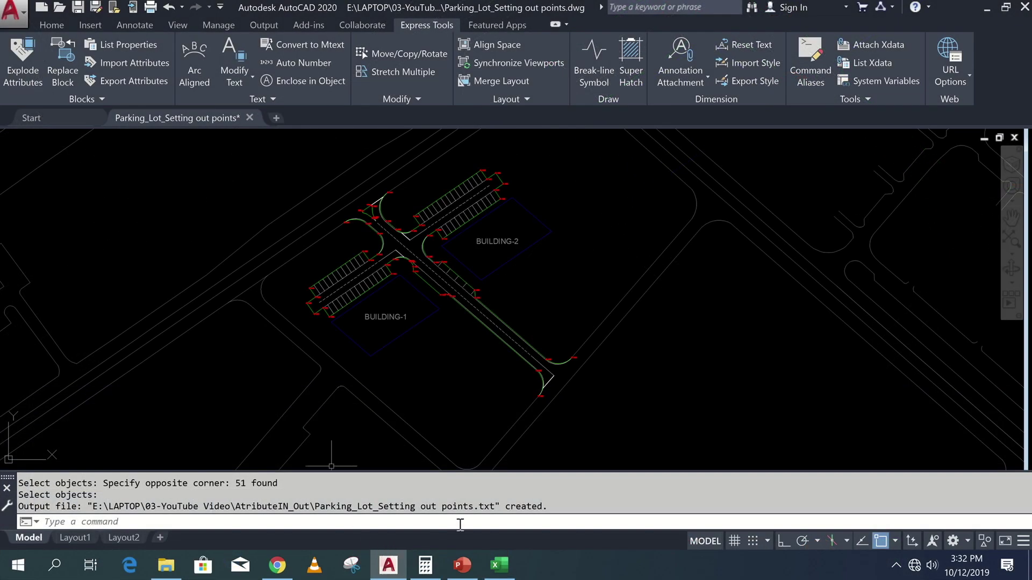
Open Parking_Lot_Setting out points.txt in Excel as tab-delimited HANDLE, BLOCKNAME and ID columns.
click(500, 565)
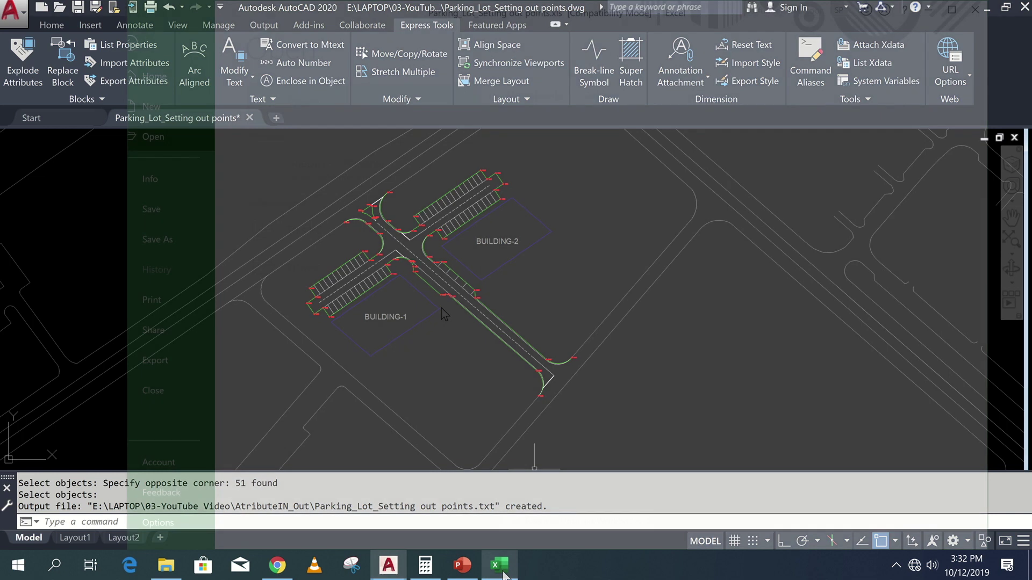
click(406, 309)
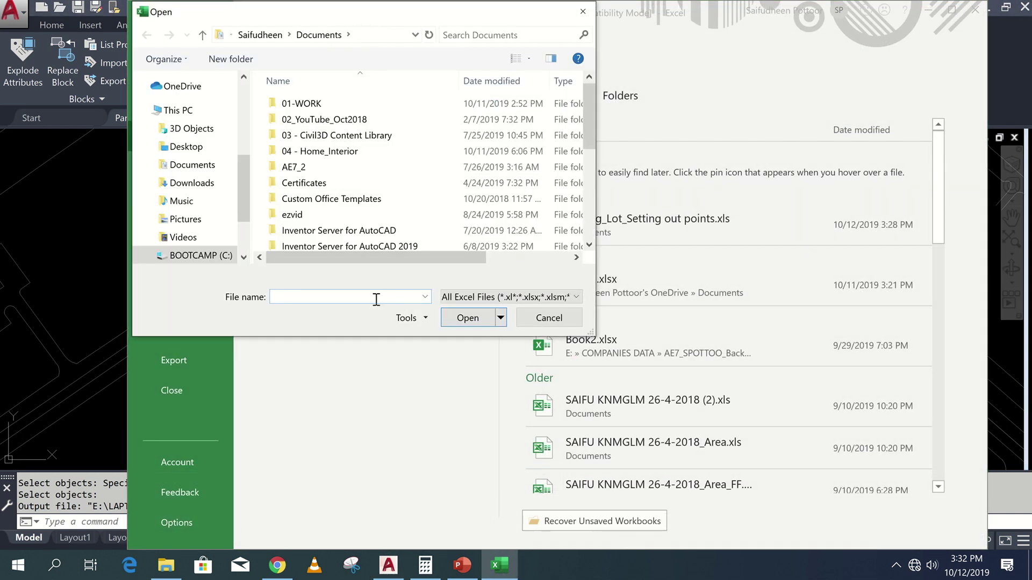
key(ctrl+v)
key(Return)
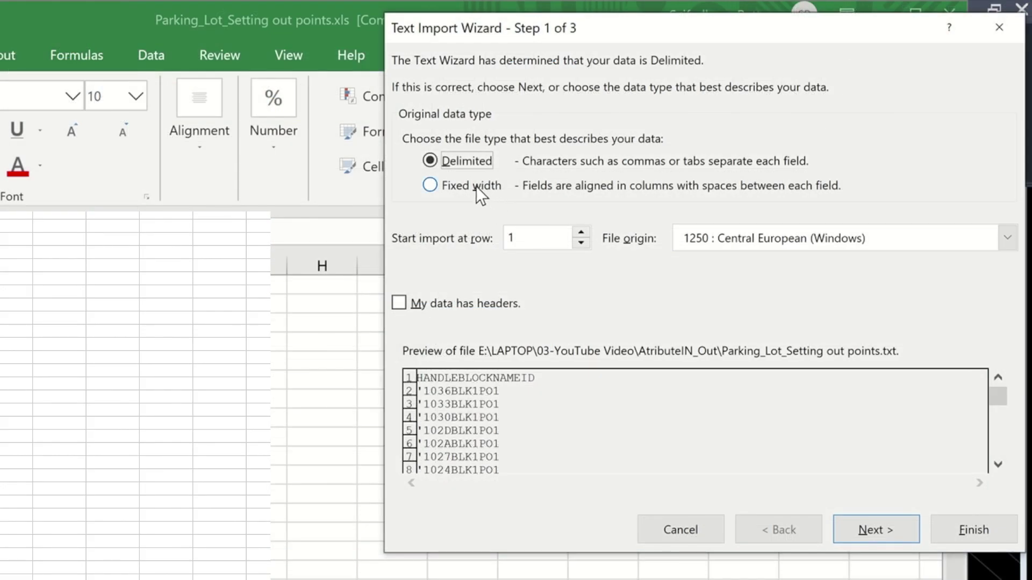
click(476, 186)
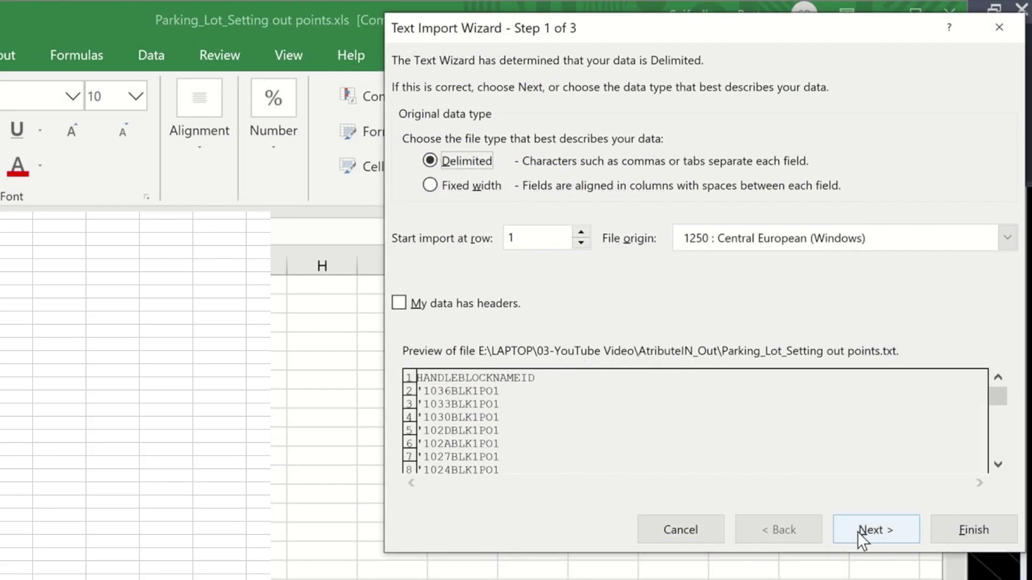
click(857, 531)
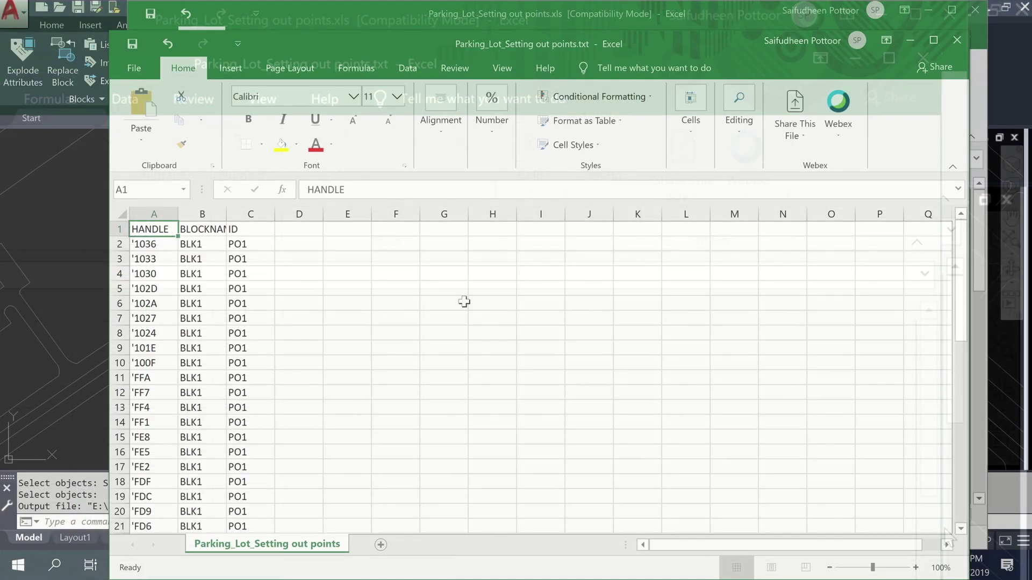
drag(226, 209, 230, 213)
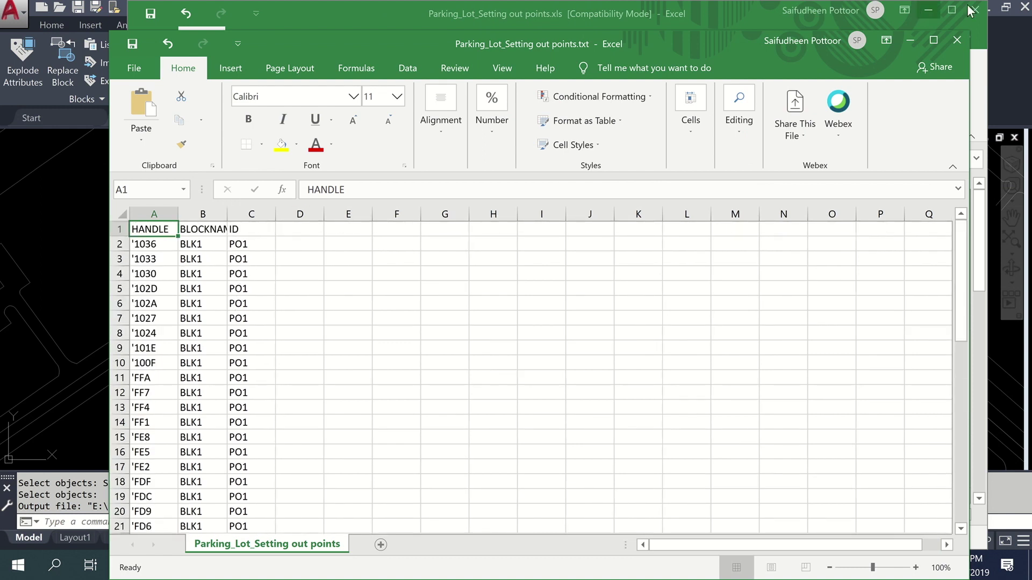
Autofit the BLOCKNAME column and edit the second ID in cell C3 to end in 2.
click(935, 40)
scroll(110, 366, down, 3)
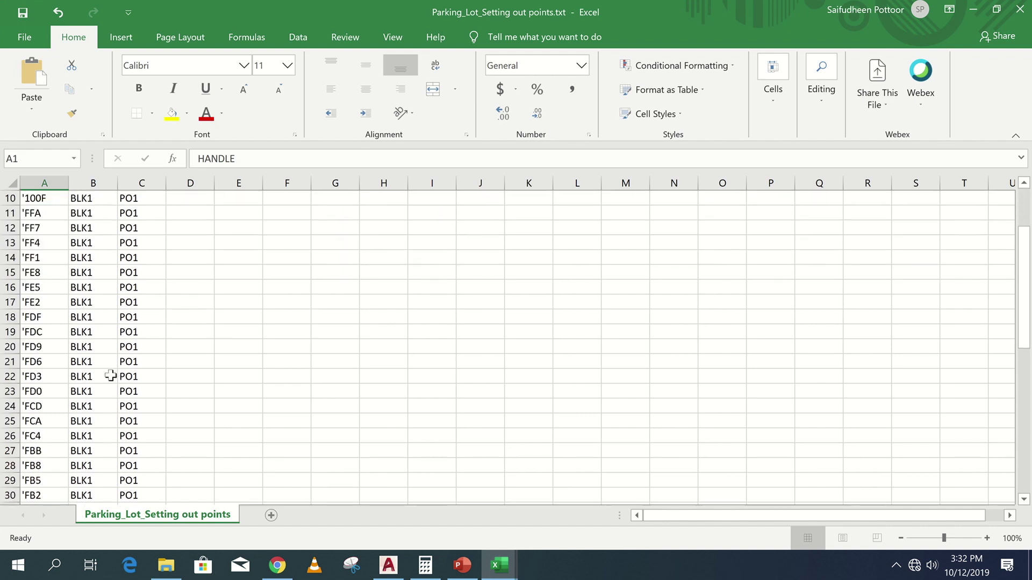
scroll(110, 366, up, 3)
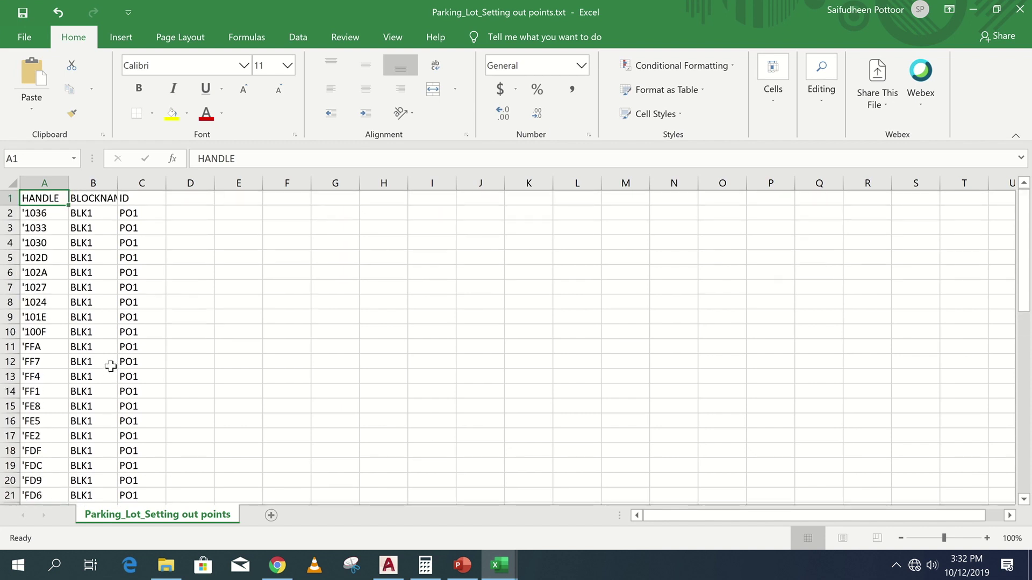
double_click(116, 183)
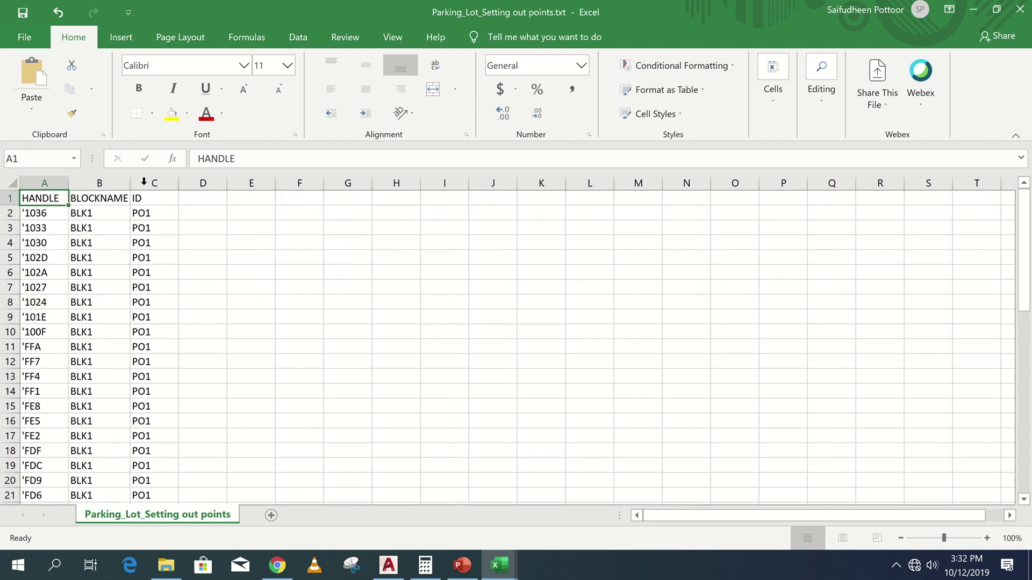
click(156, 227)
double_click(159, 228)
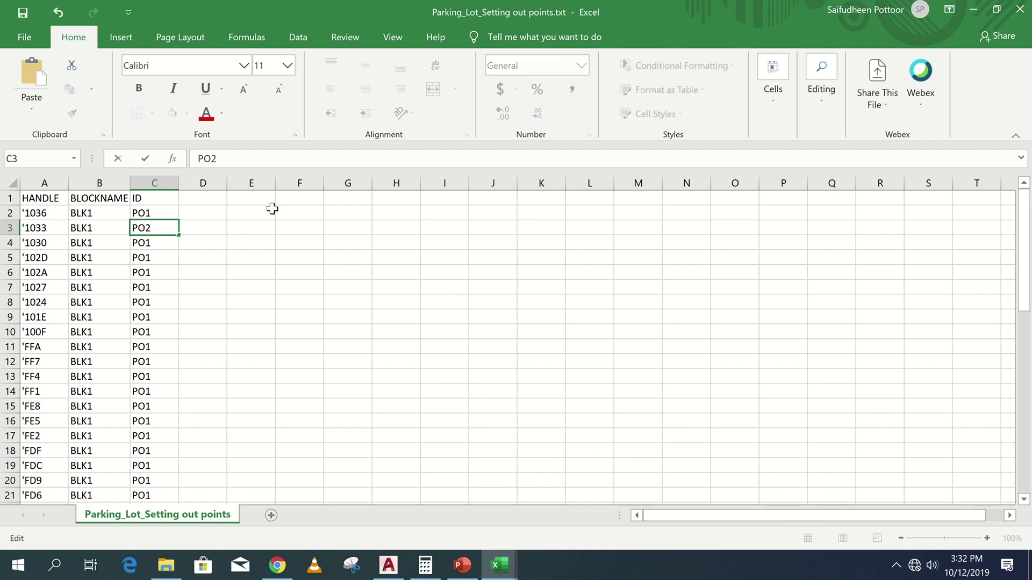
text(2)
click(167, 259)
Fill the ID pattern down to row 52 as P01–P51, then save and close the file.
drag(163, 214, 170, 460)
scroll(179, 233, up, 11)
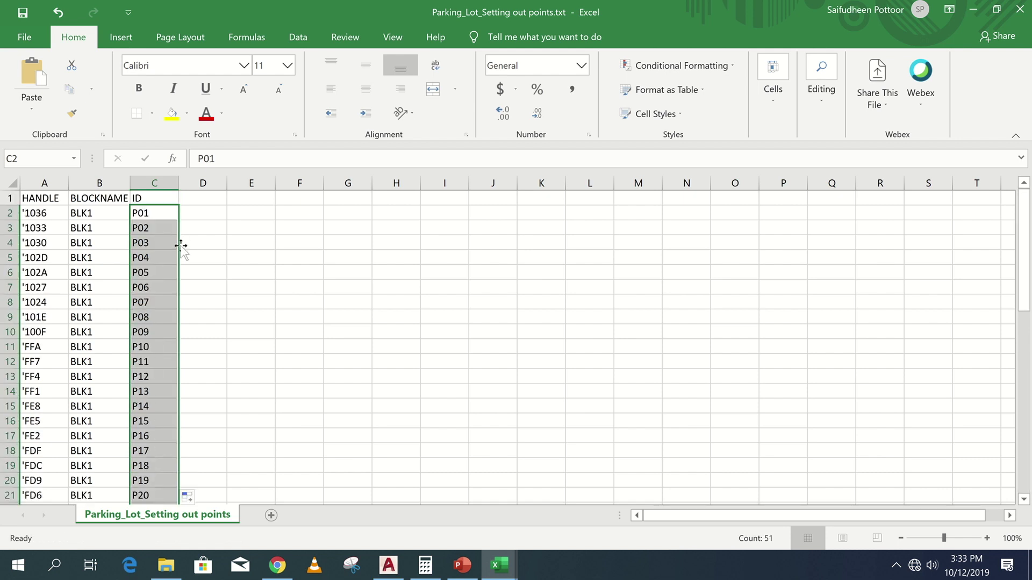
scroll(170, 258, down, 6)
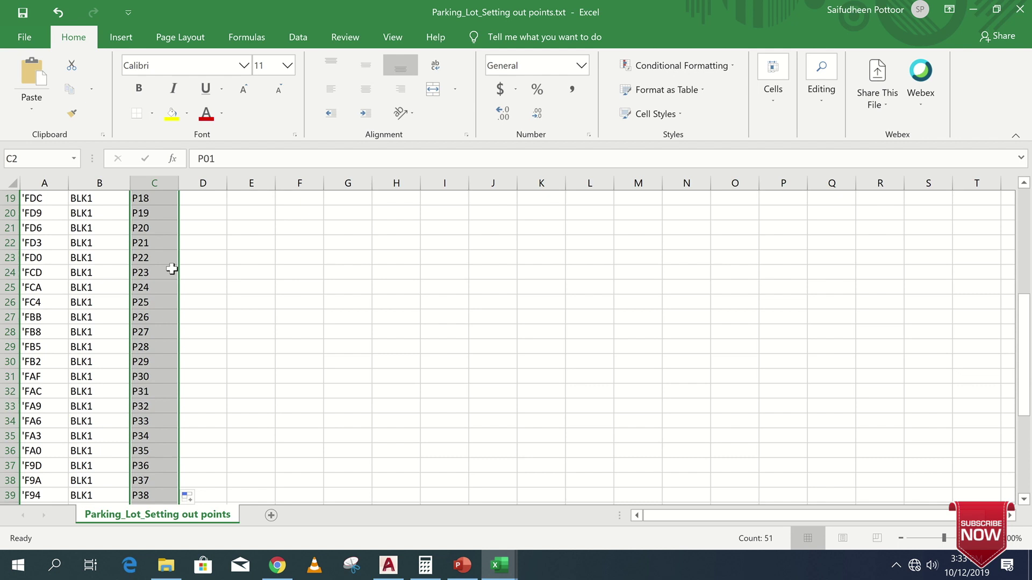
scroll(171, 268, down, 9)
scroll(173, 288, up, 3)
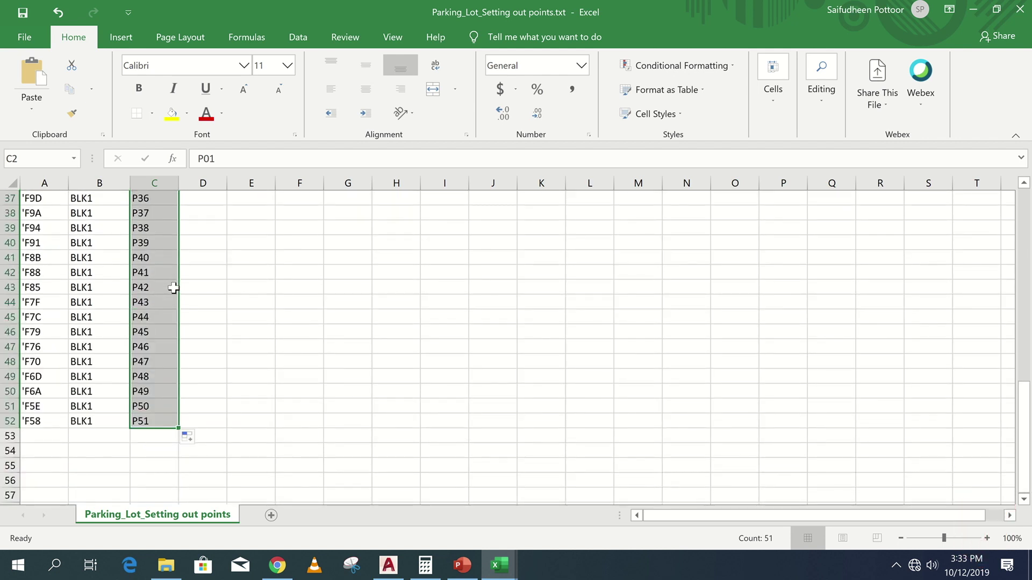
scroll(173, 288, up, 12)
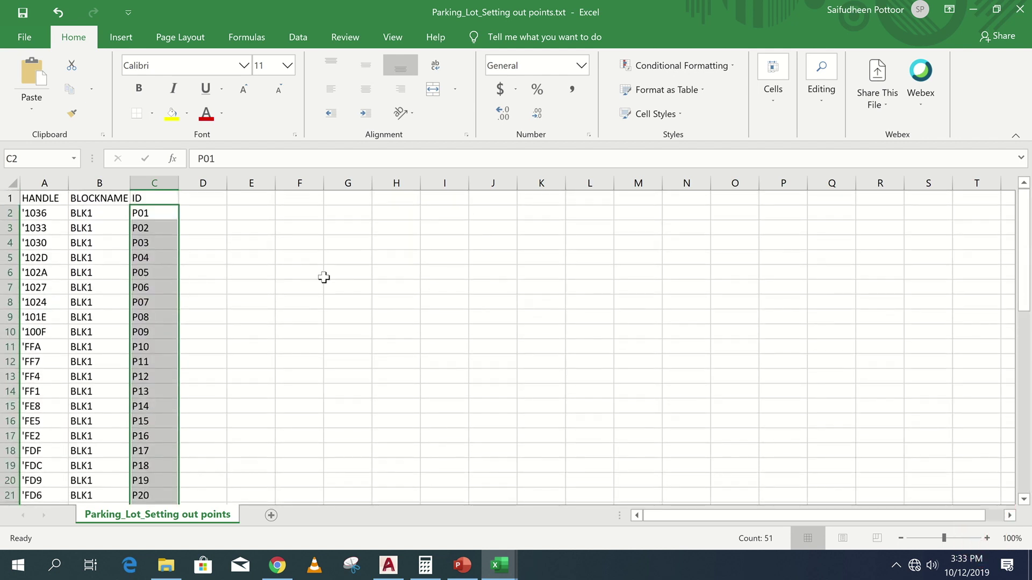
key(ctrl+w)
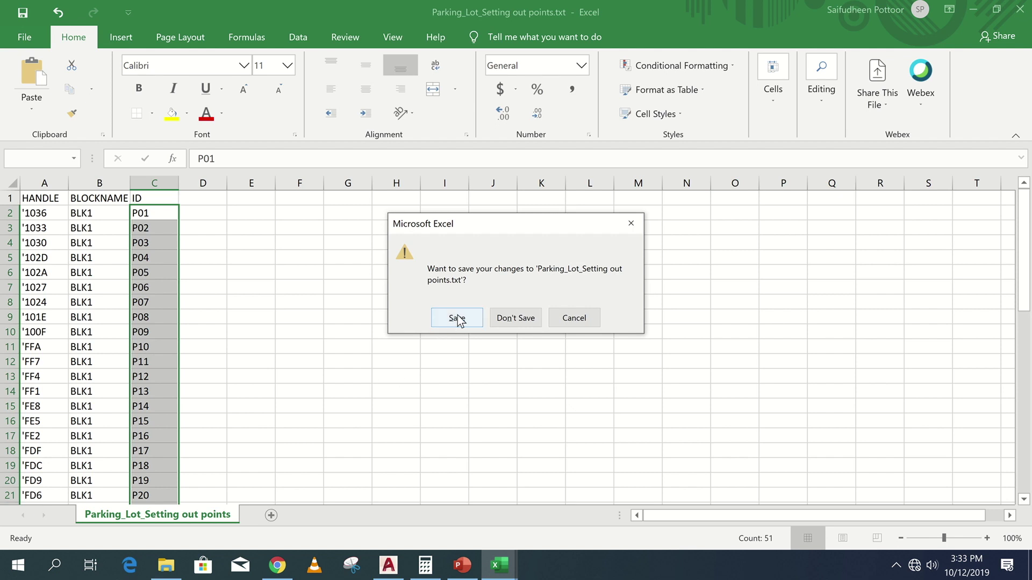
click(457, 318)
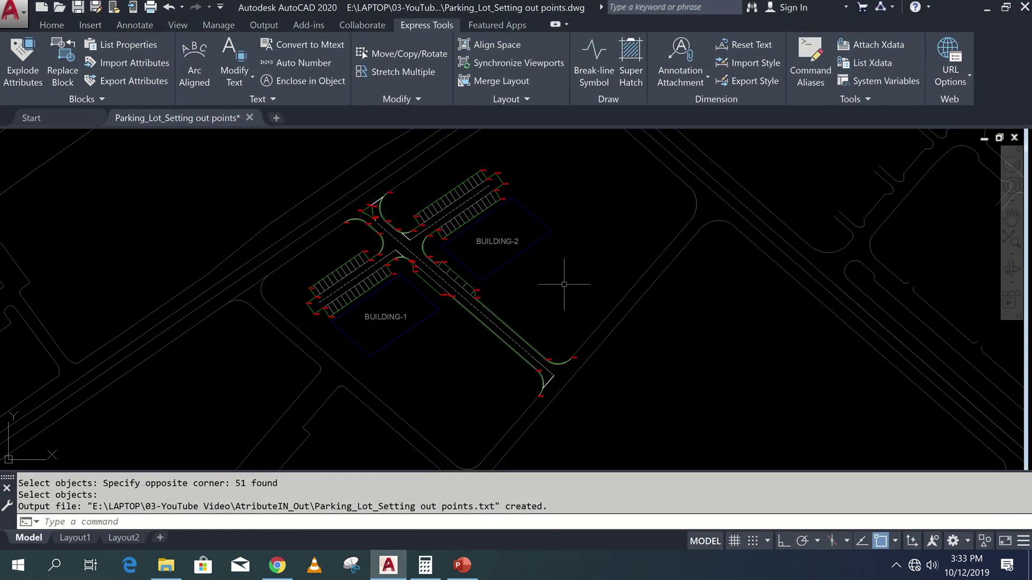
Re-import Parking_Lot_Setting out points.txt with ATTIN and check the labels now read P01–P51.
scroll(318, 311, up, 6)
middle_drag(521, 236, 475, 420)
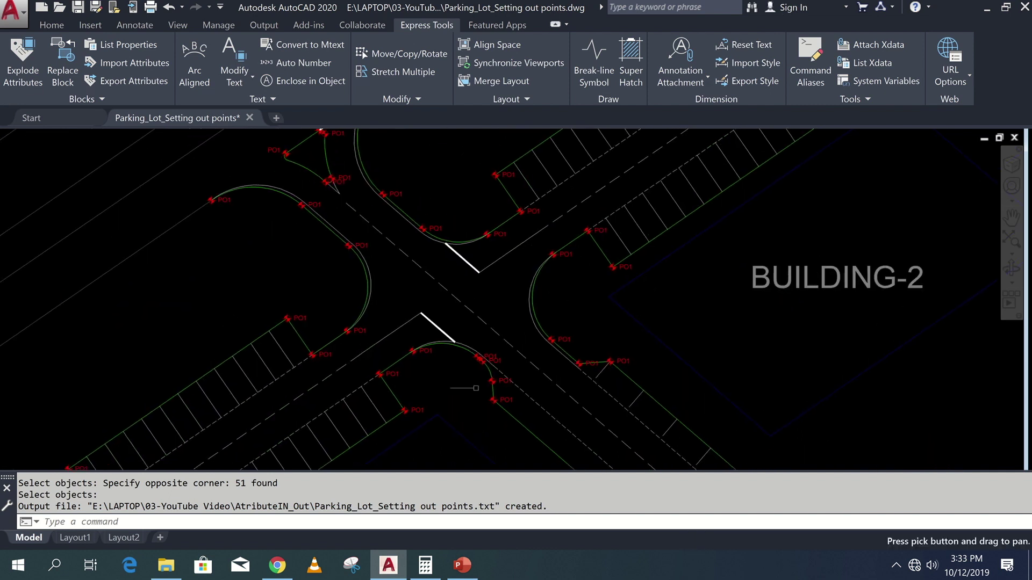
scroll(376, 281, down, 5)
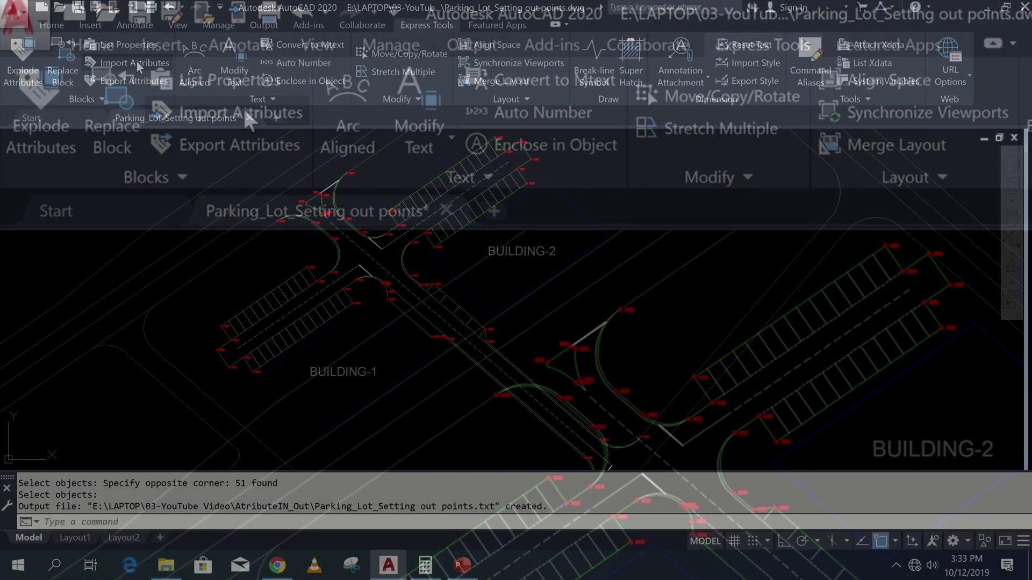
click(223, 104)
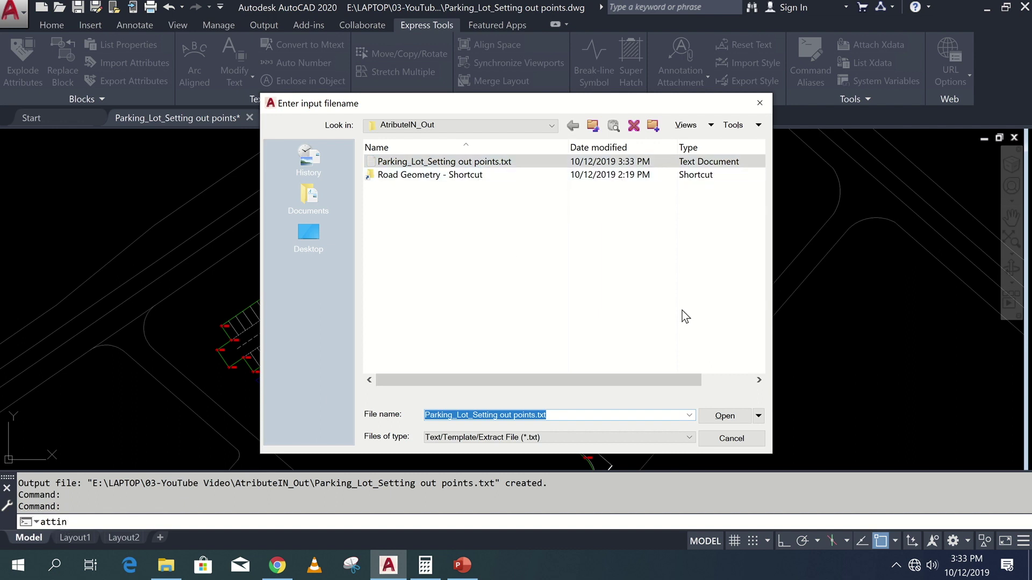
click(726, 417)
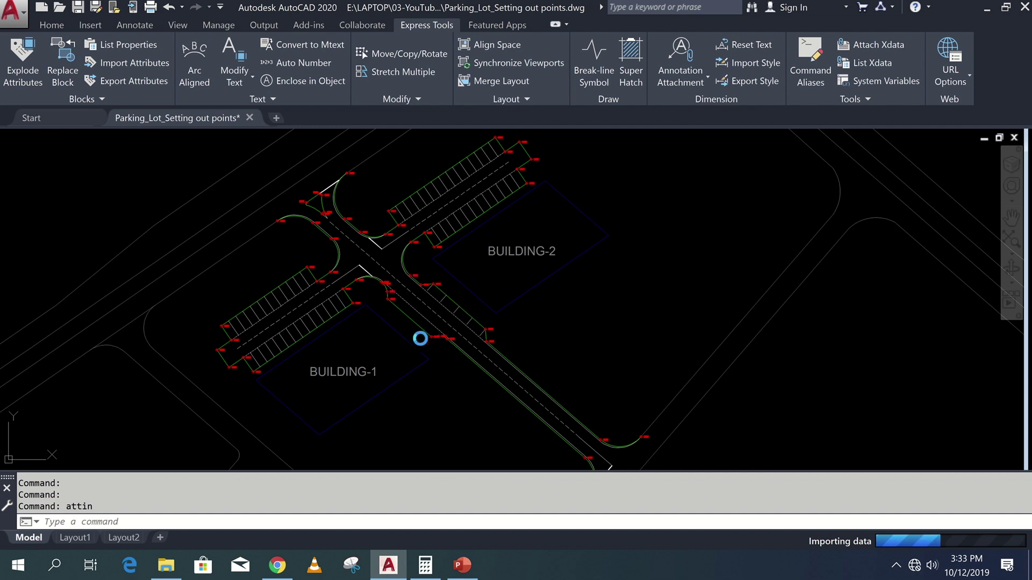
scroll(231, 370, up, 5)
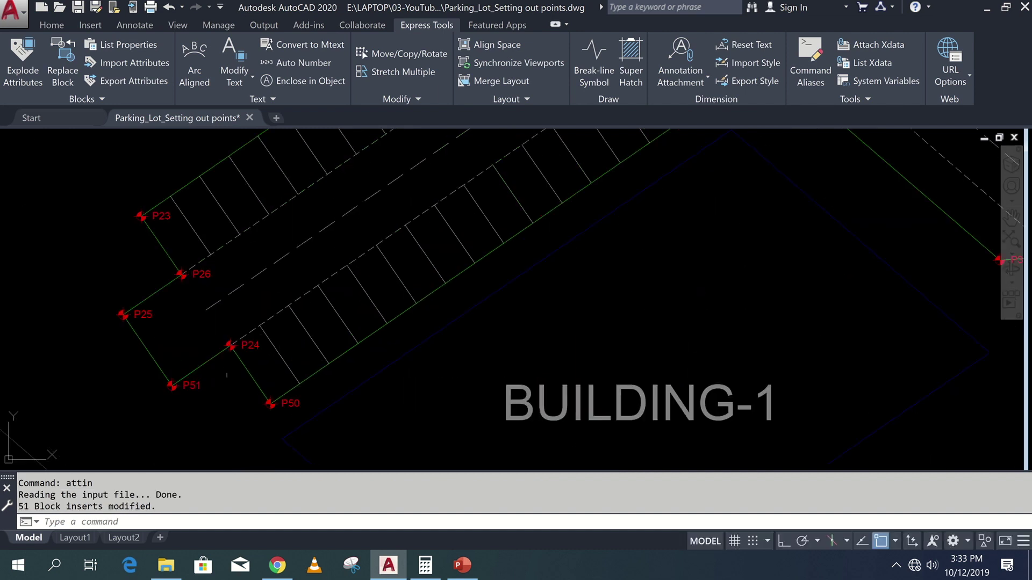
mouse_move(310, 289)
middle_down()
mouse_move(249, 396)
mouse_move(325, 390)
mouse_move(478, 291)
mouse_move(394, 415)
middle_up()
scroll(394, 415, down, 5)
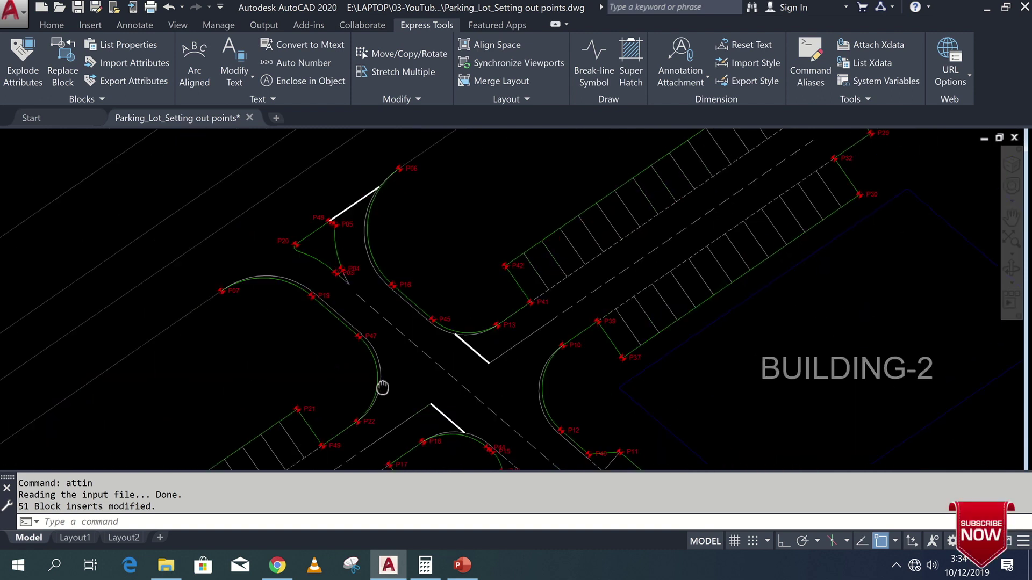
middle_drag(371, 210, 348, 258)
scroll(347, 257, down, 2)
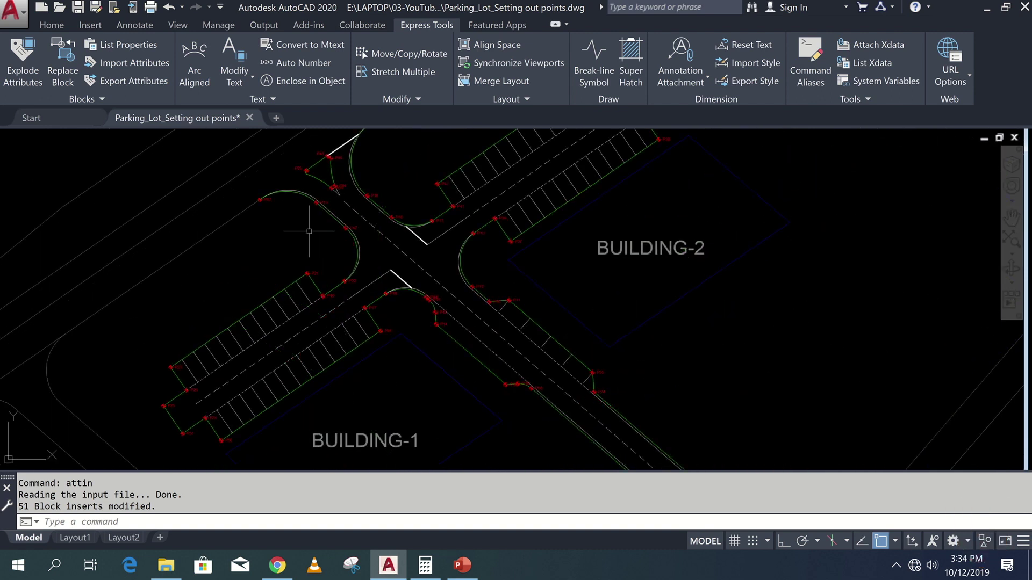
Start ATTOUT replacing Parking_Lot_Setting out points.txt and pick point blocks P07, P19 and P47.
click(140, 82)
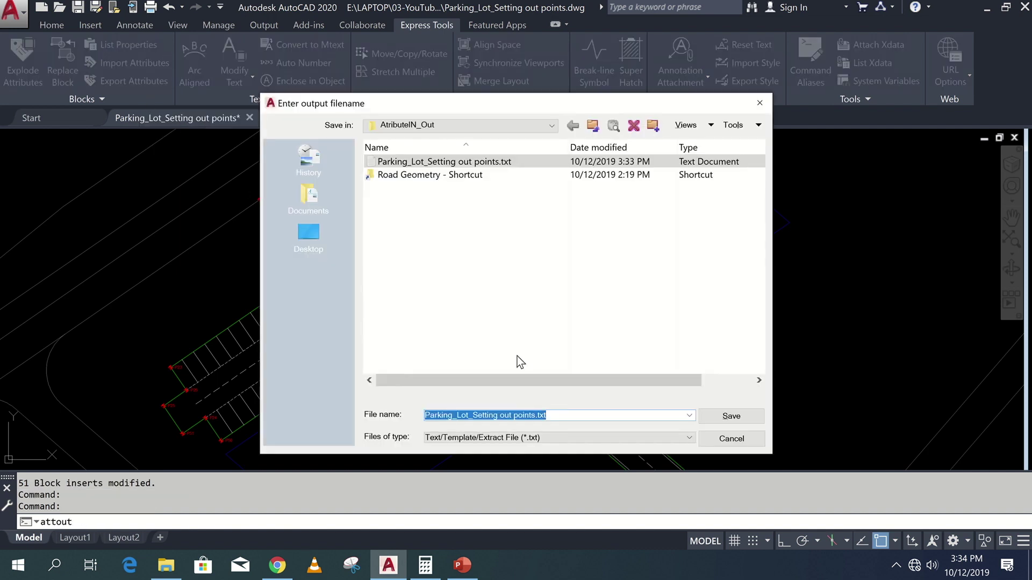
click(739, 419)
click(501, 318)
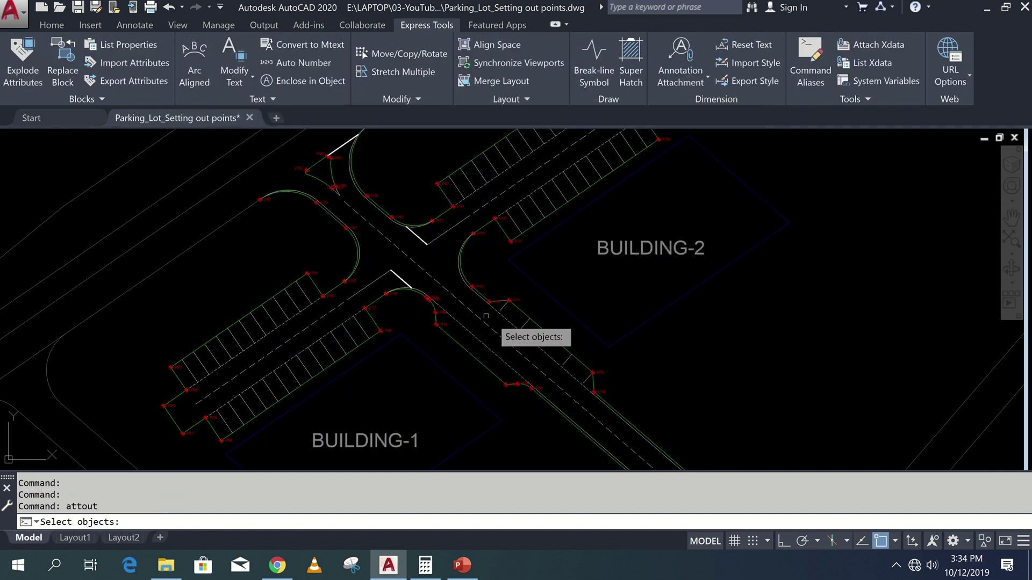
scroll(293, 239, up, 1)
scroll(304, 270, up, 1)
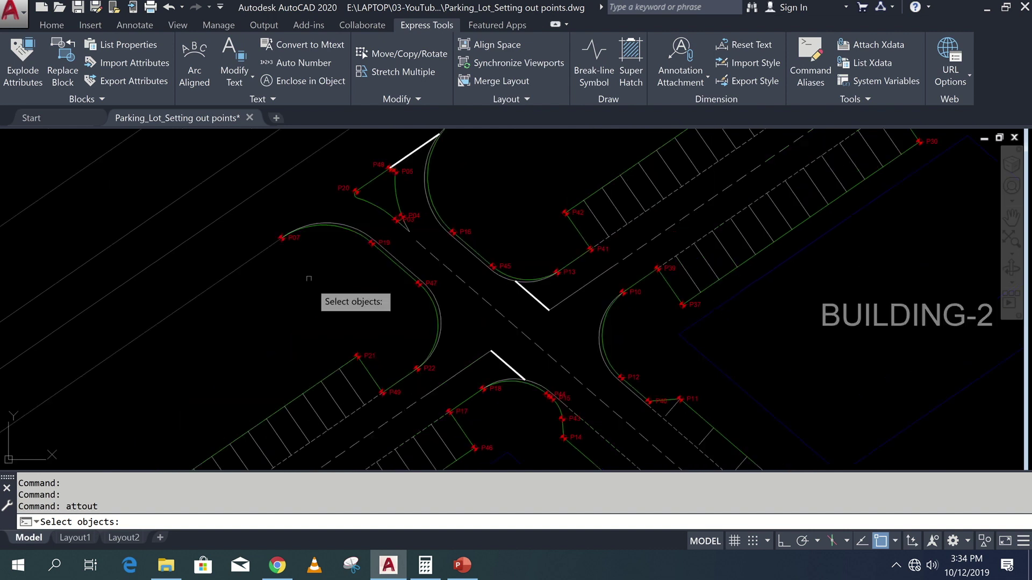
click(302, 237)
click(379, 241)
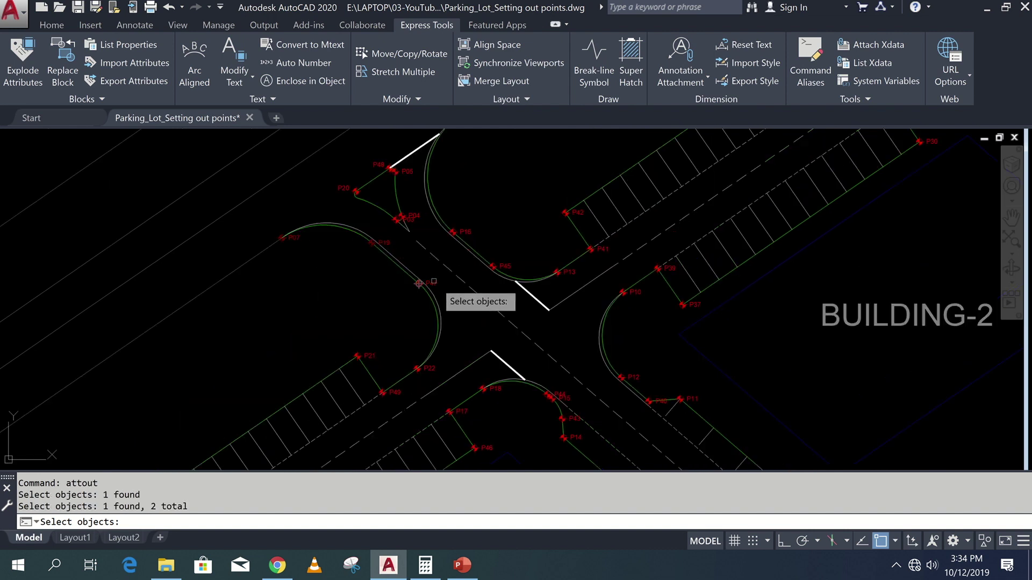
click(419, 283)
Add more point blocks with a fence across the lower intersection and parking row.
middle_drag(456, 341, 508, 295)
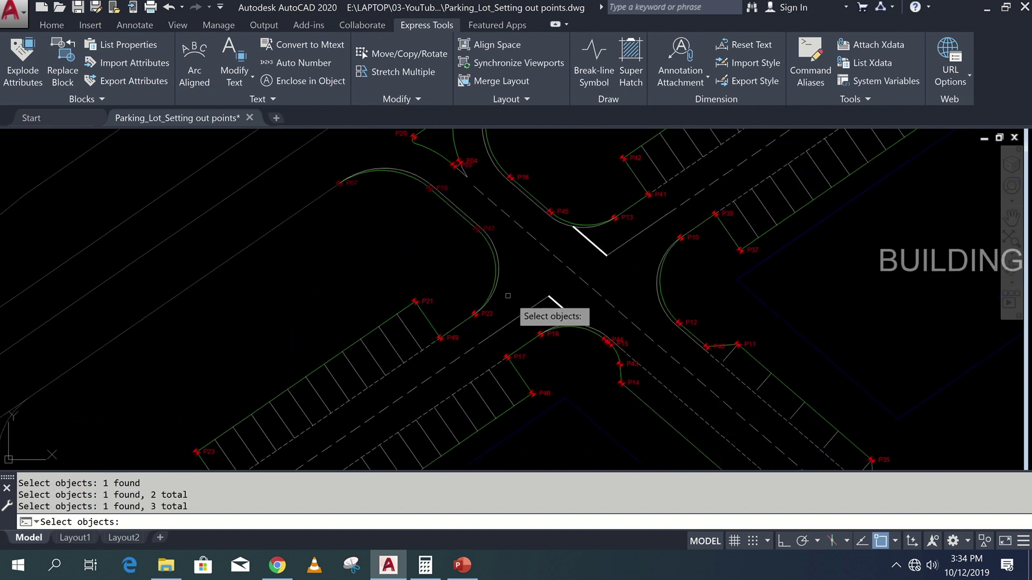
text(F)
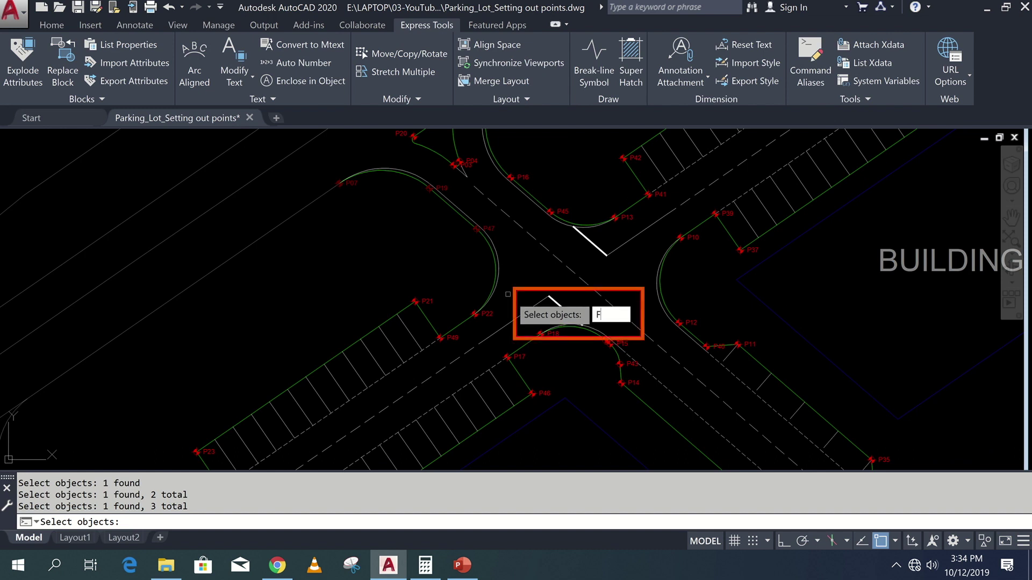
key(Return)
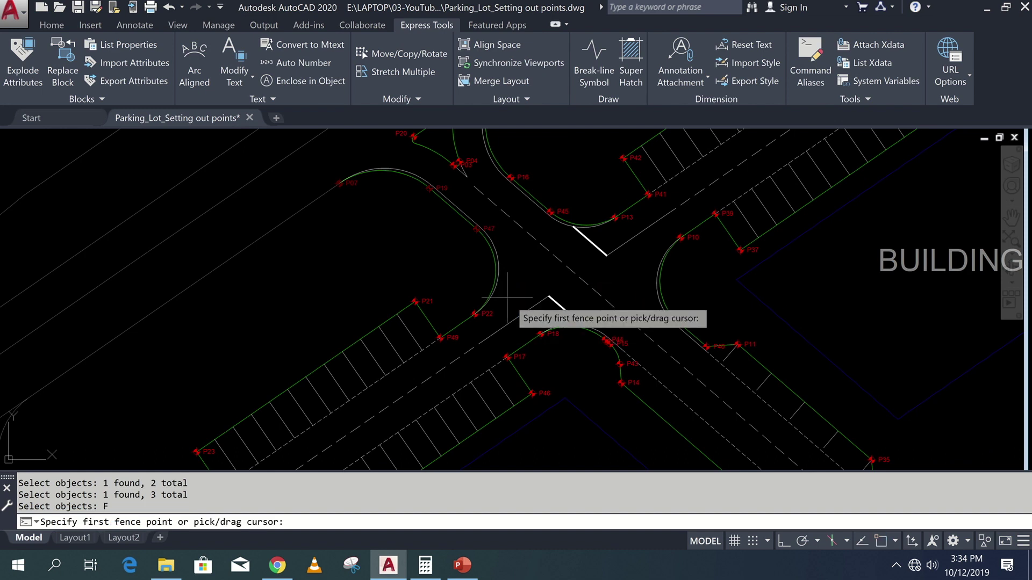
click(508, 297)
click(475, 313)
click(440, 338)
click(415, 301)
click(199, 451)
scroll(282, 447, down, 2)
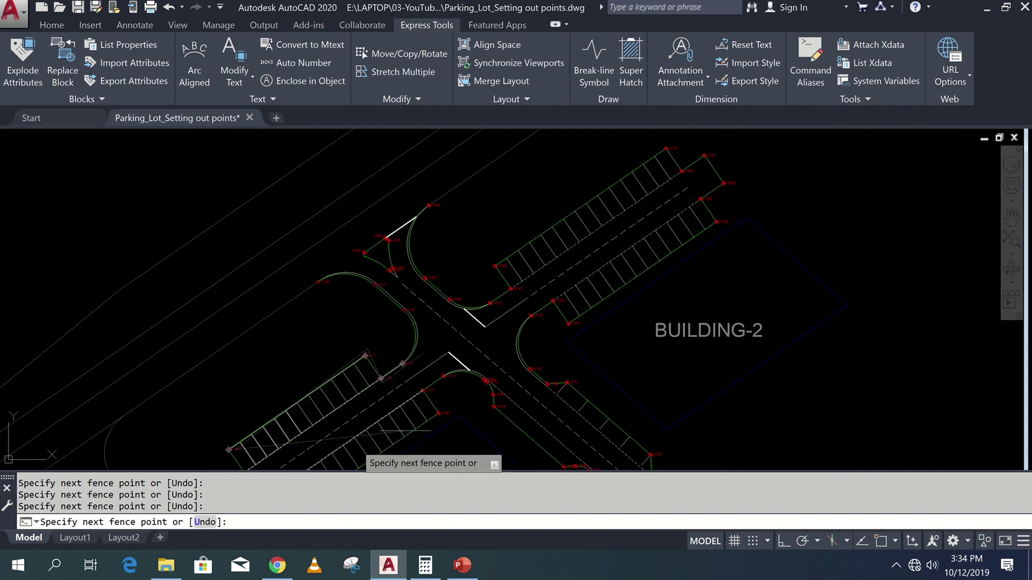
click(506, 358)
click(540, 333)
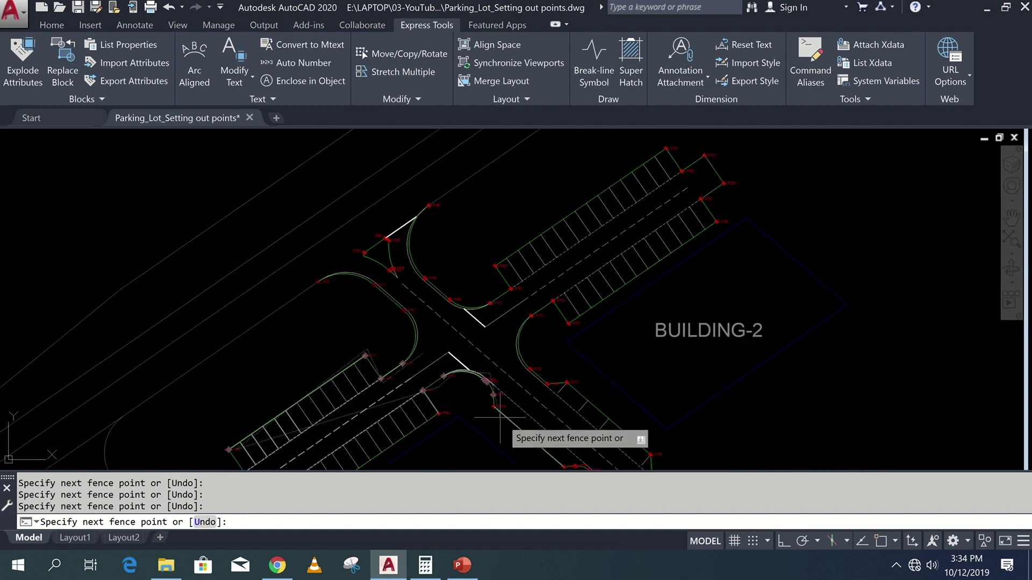
scroll(490, 409, down, 3)
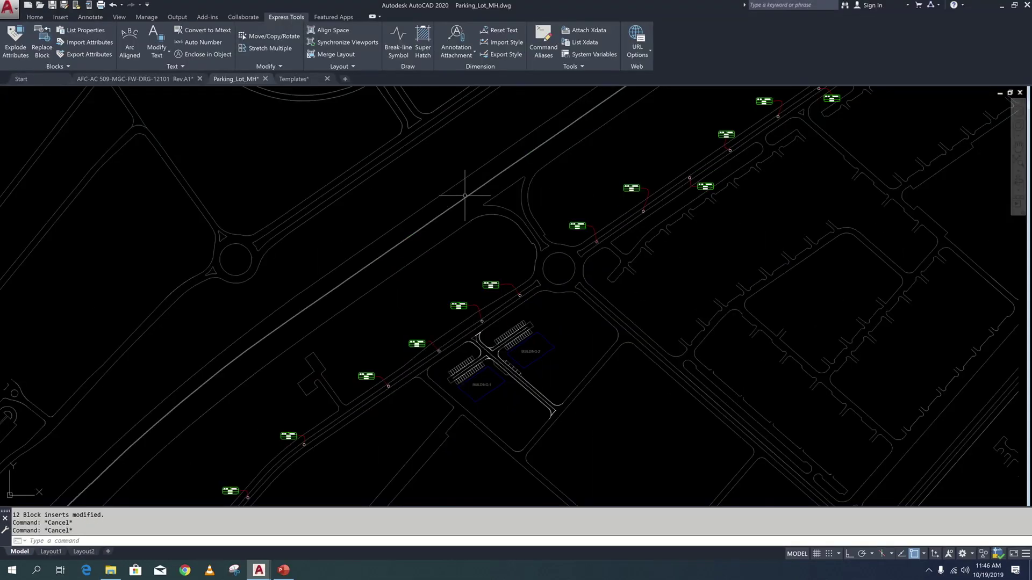
scroll(414, 294, up, 10)
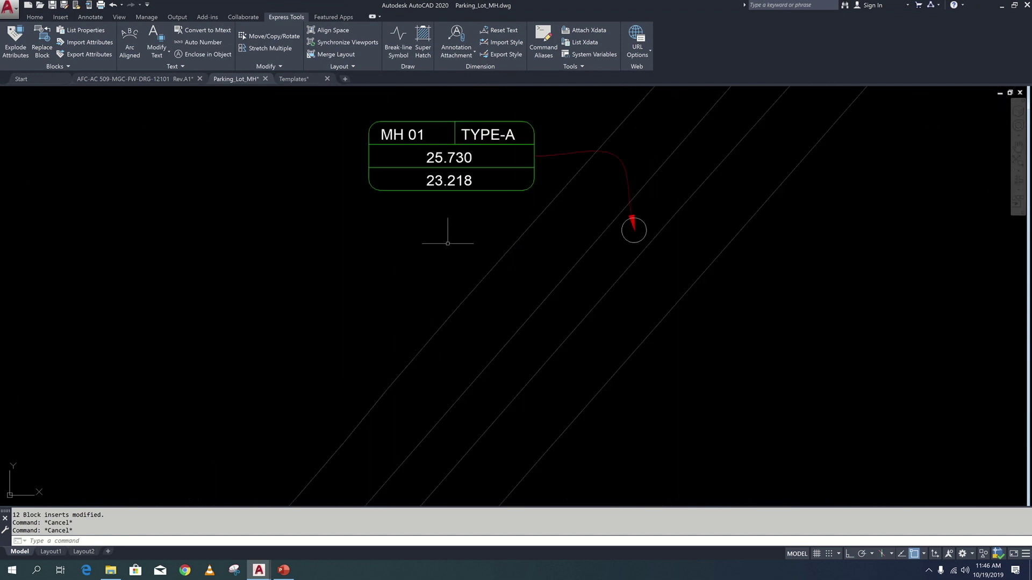
middle_drag(448, 244, 334, 349)
scroll(461, 288, down, 5)
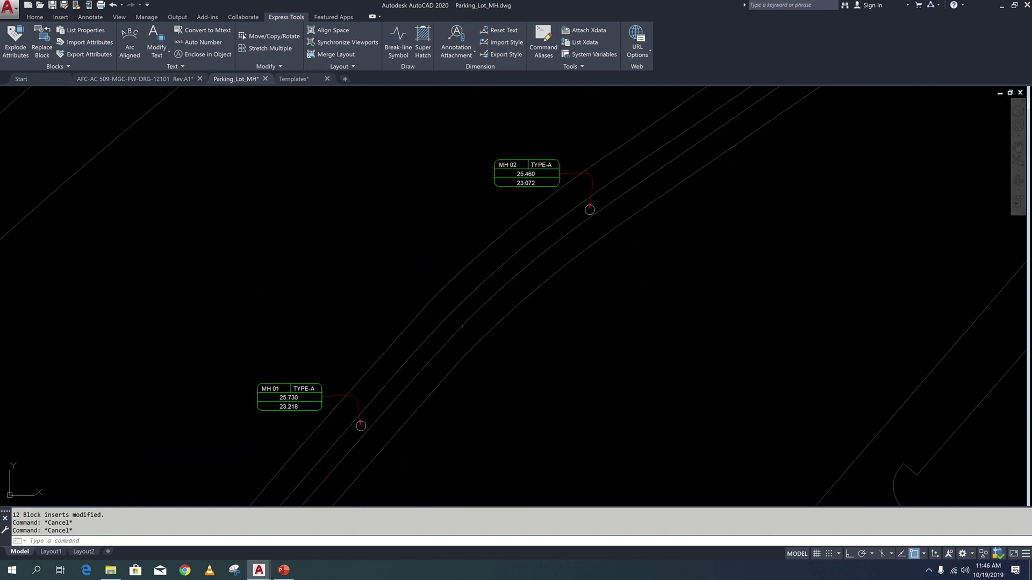
middle_drag(463, 326, 409, 370)
scroll(498, 213, up, 6)
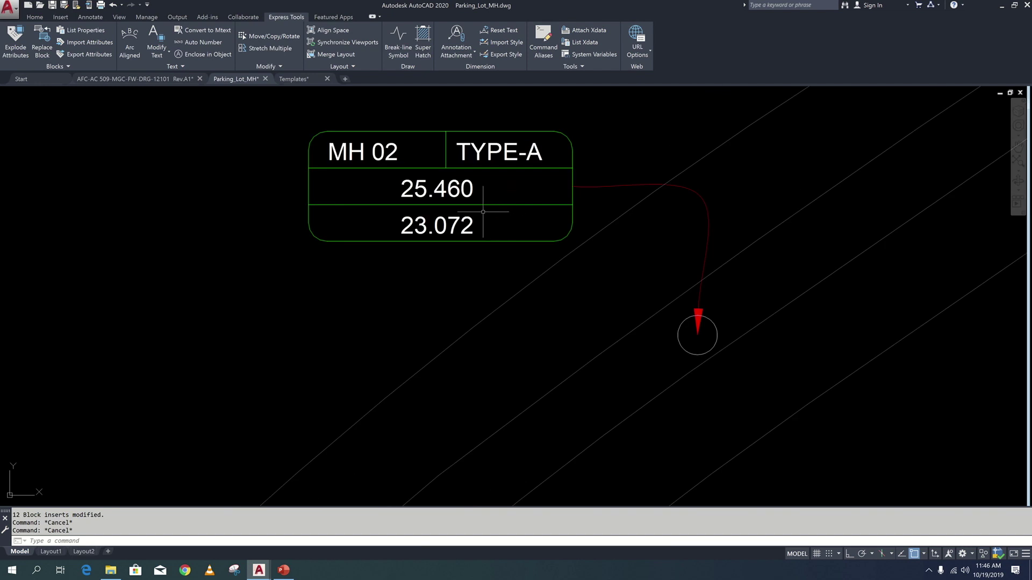
scroll(537, 288, down, 8)
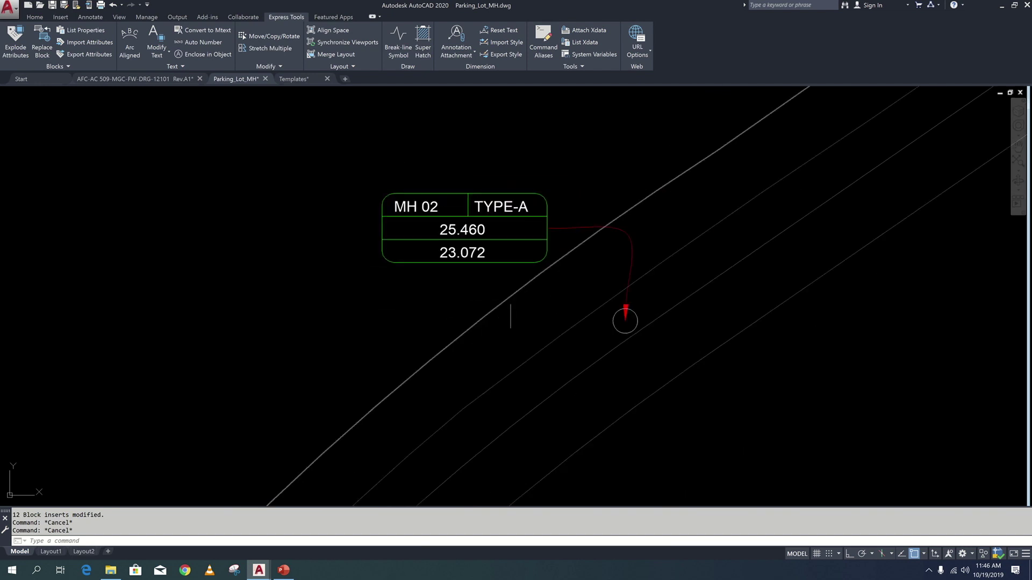
middle_drag(576, 300, 455, 350)
scroll(540, 288, down, 3)
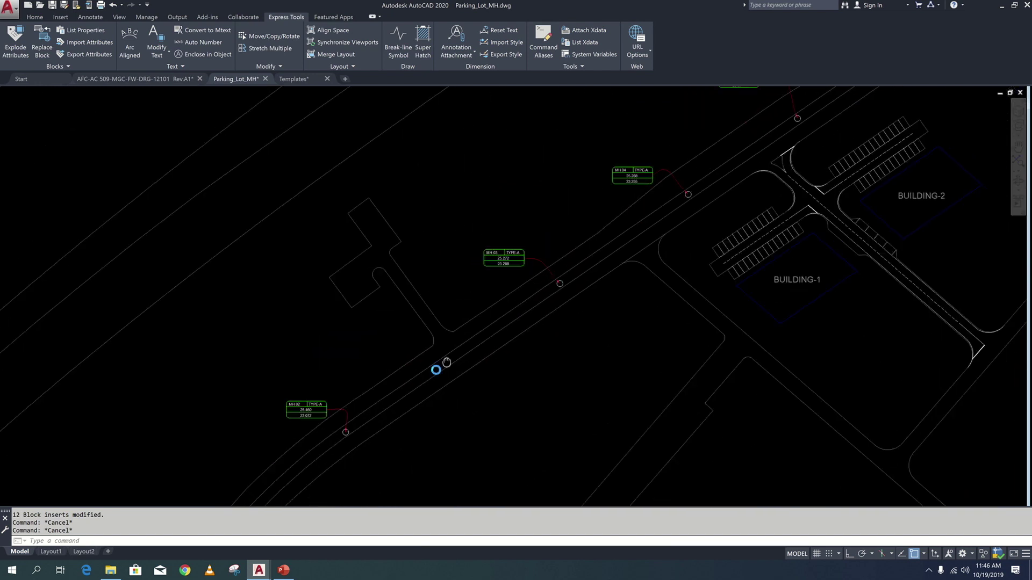
scroll(485, 286, up, 6)
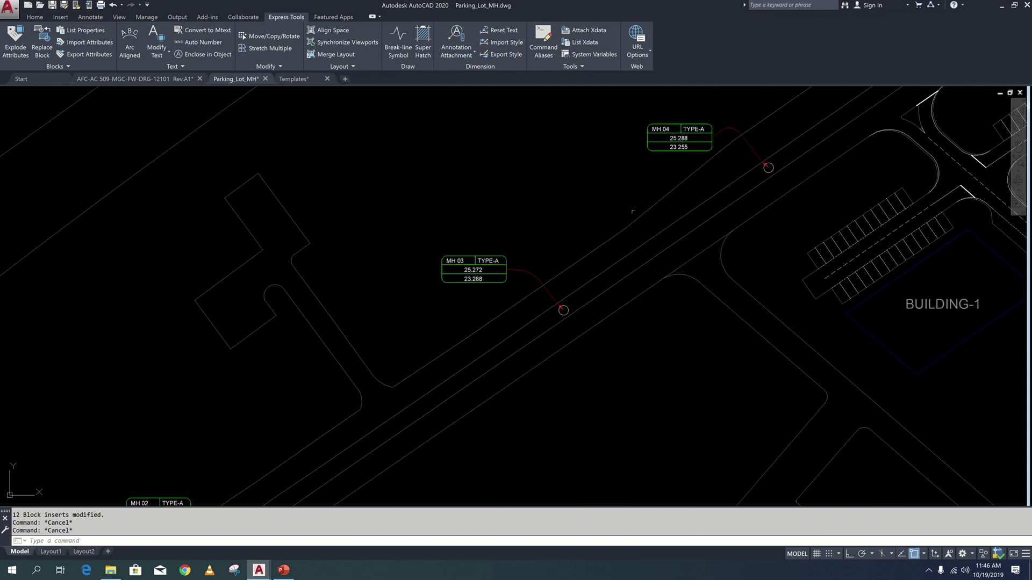
middle_drag(484, 285, 283, 405)
scroll(506, 241, up, 3)
middle_drag(574, 242, 438, 322)
scroll(438, 322, down, 2)
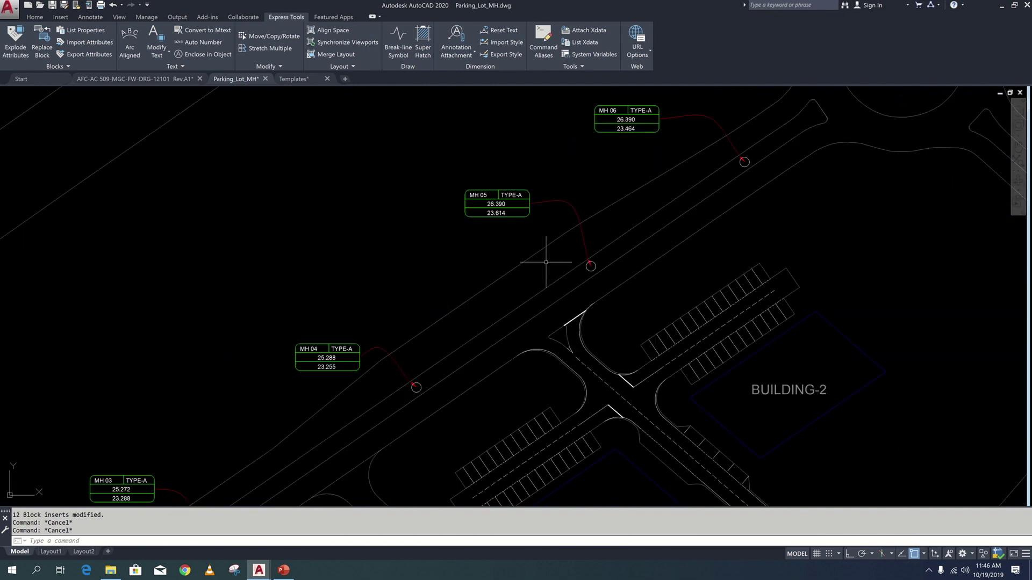
scroll(546, 262, down, 5)
middle_drag(553, 272, 513, 305)
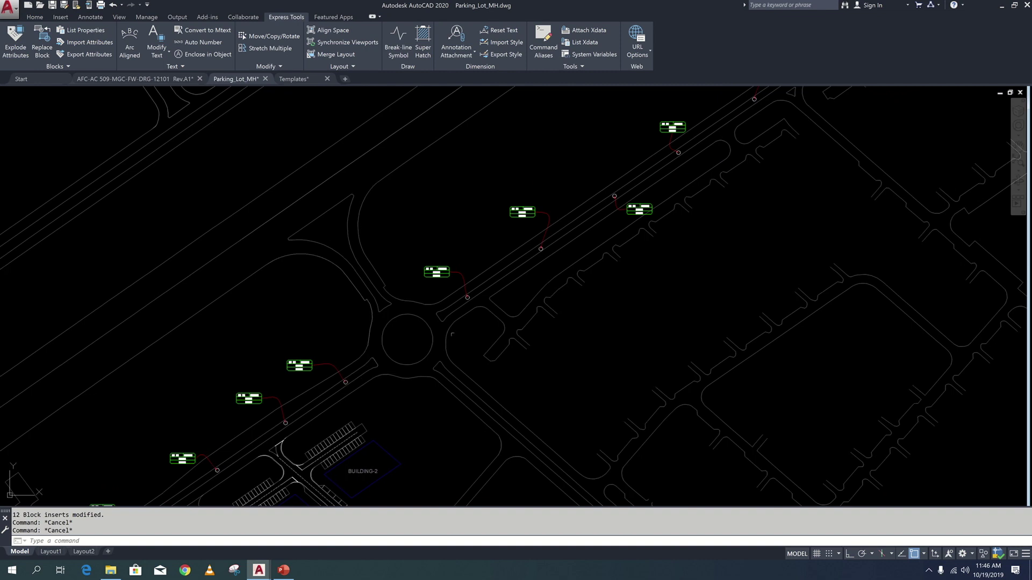
scroll(541, 284, up, 4)
scroll(587, 212, down, 6)
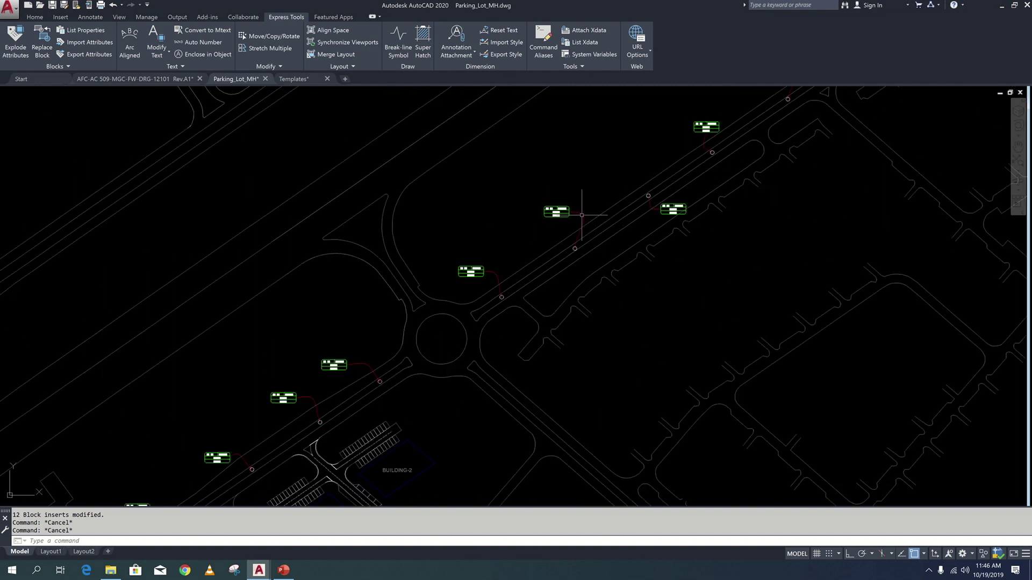
scroll(502, 306, down, 3)
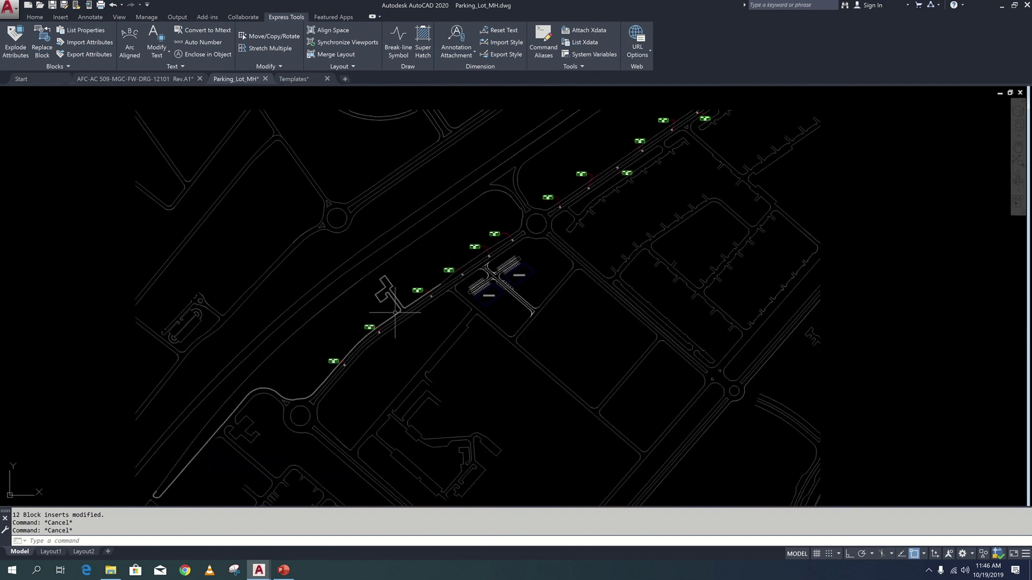
scroll(399, 309, up, 3)
mouse_move(395, 307)
middle_down()
mouse_move(307, 336)
mouse_move(218, 399)
middle_up()
scroll(220, 393, down, 2)
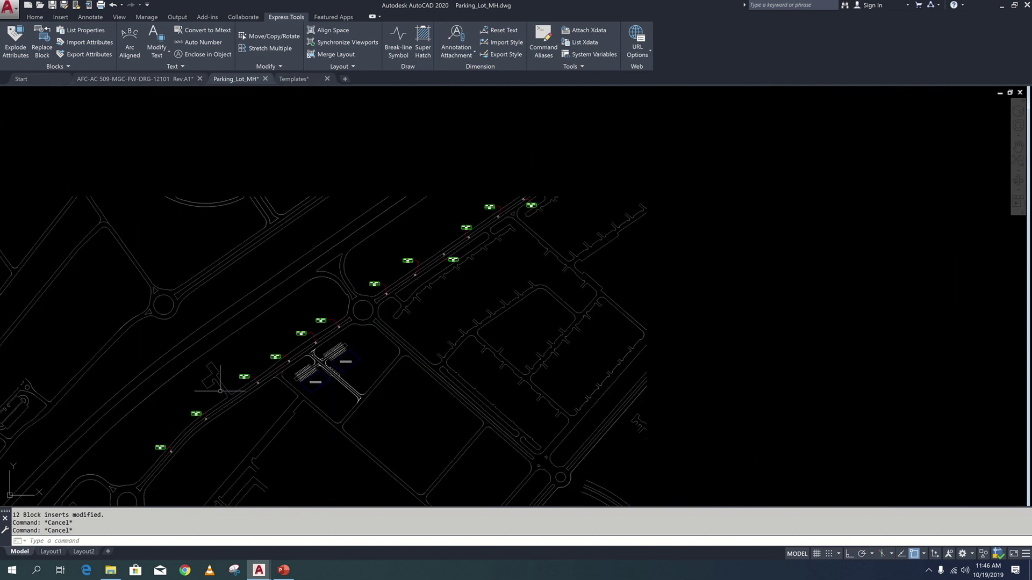
scroll(220, 391, up, 2)
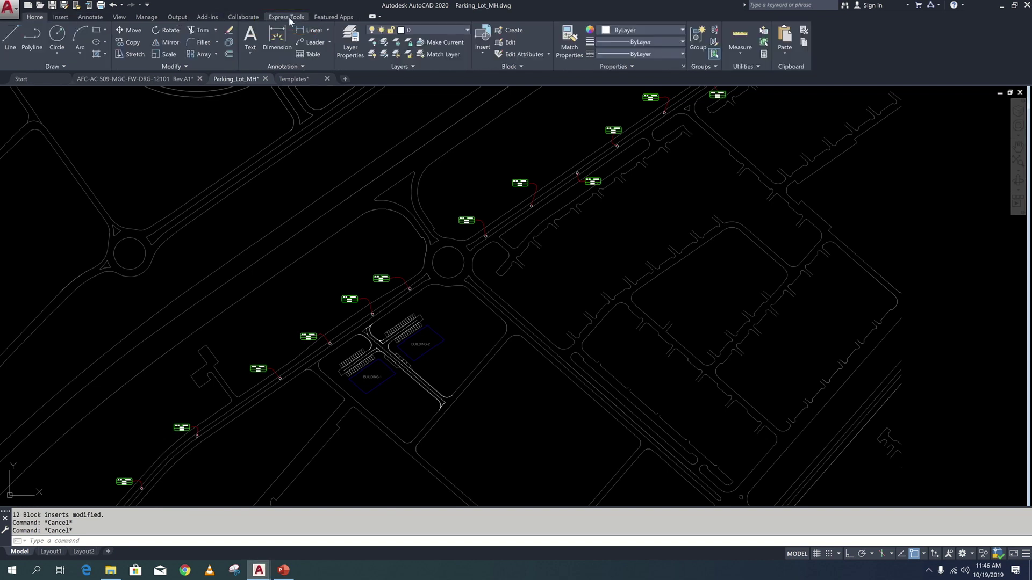
Start ATTOUT for the manhole labels and confirm the output file name.
click(289, 18)
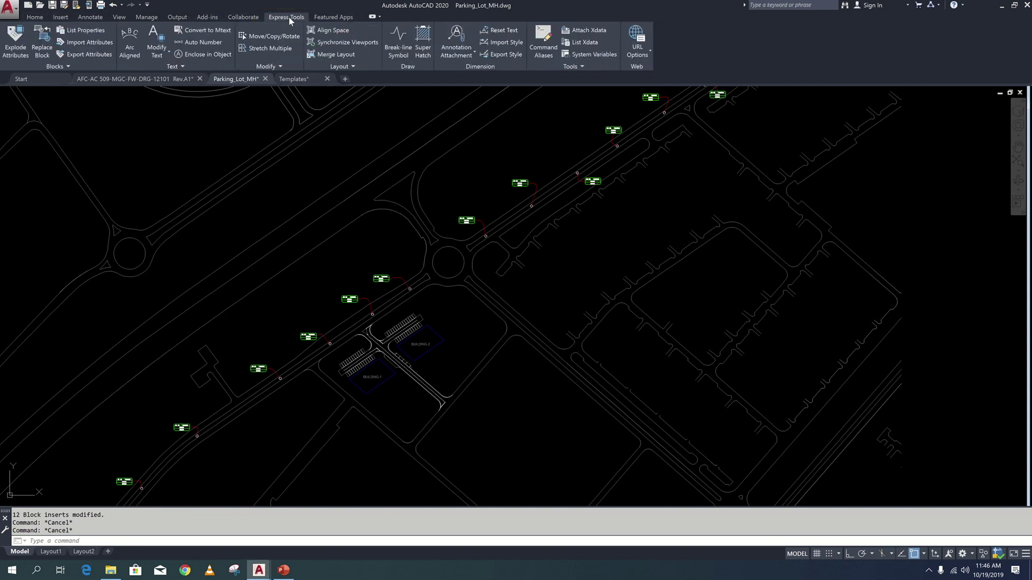
click(84, 55)
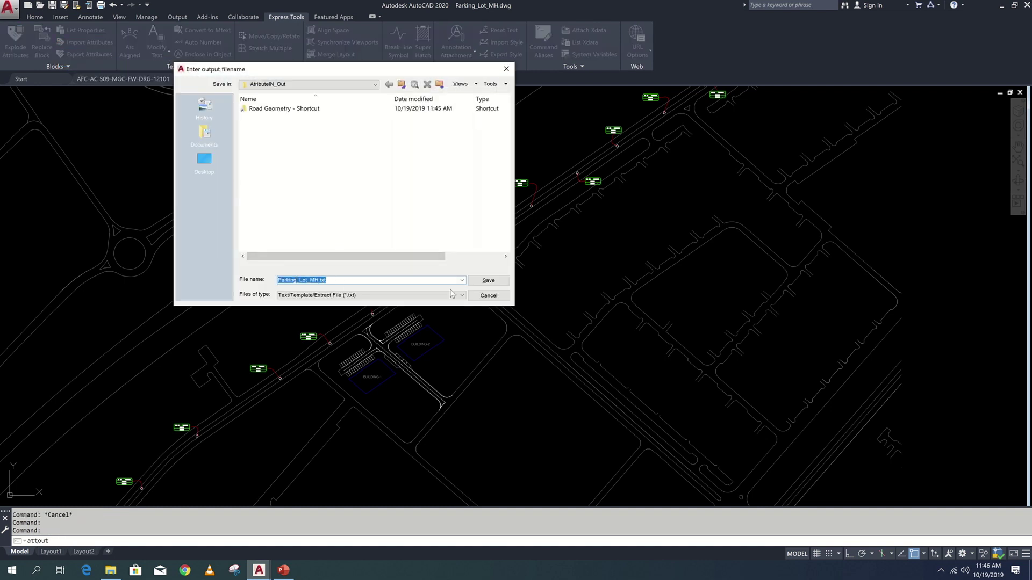
click(488, 280)
scroll(206, 371, up, 2)
middle_drag(206, 371, 259, 272)
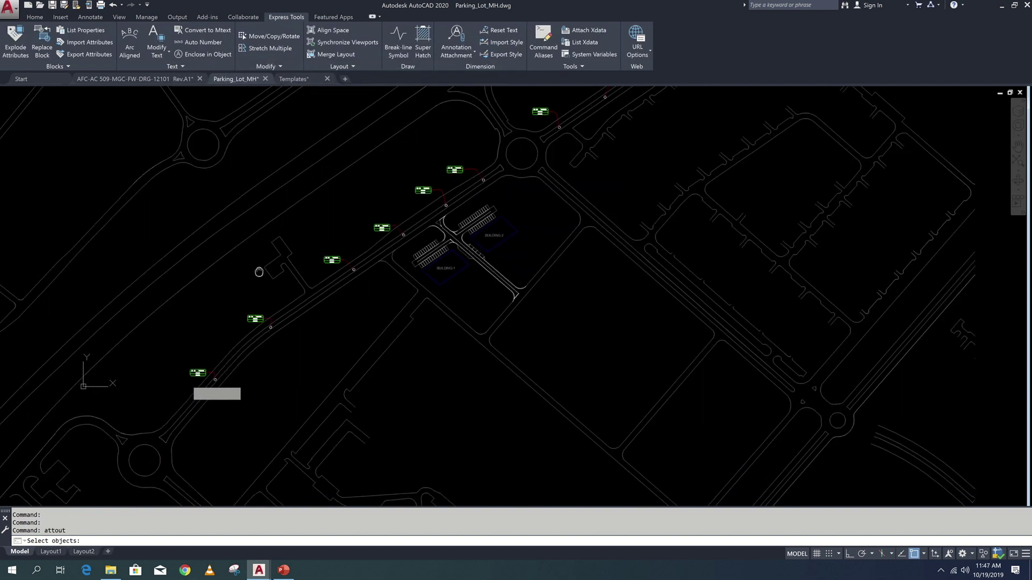
scroll(175, 403, down, 2)
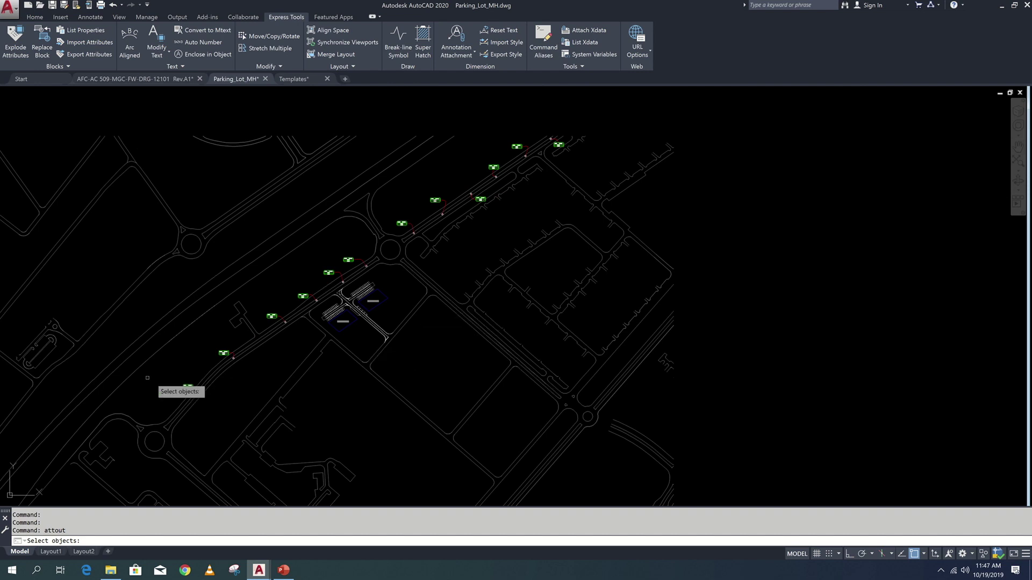
scroll(180, 397, up, 3)
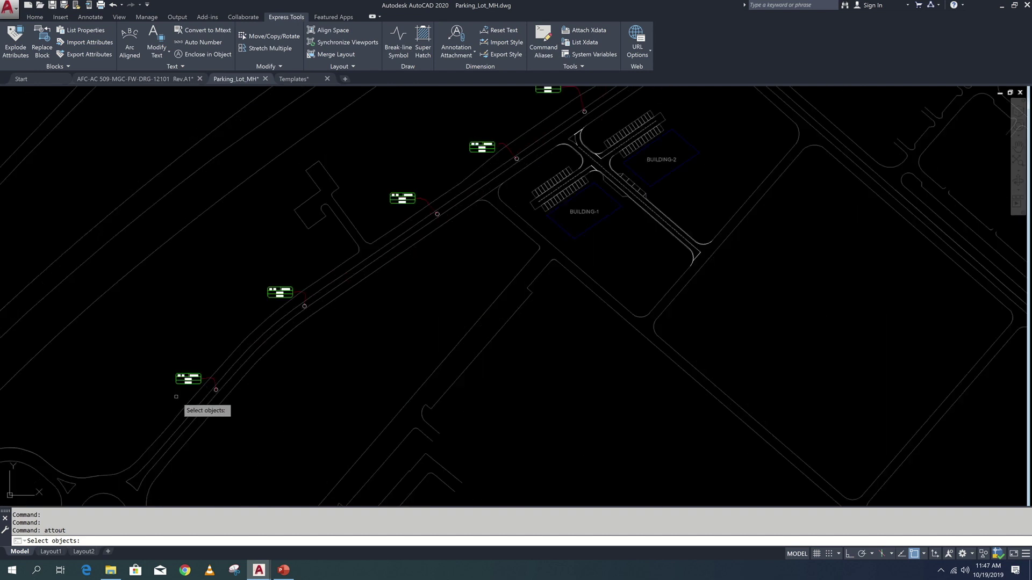
Trace a selection fence up the road through the manhole label blocks.
text(f)
key(Return)
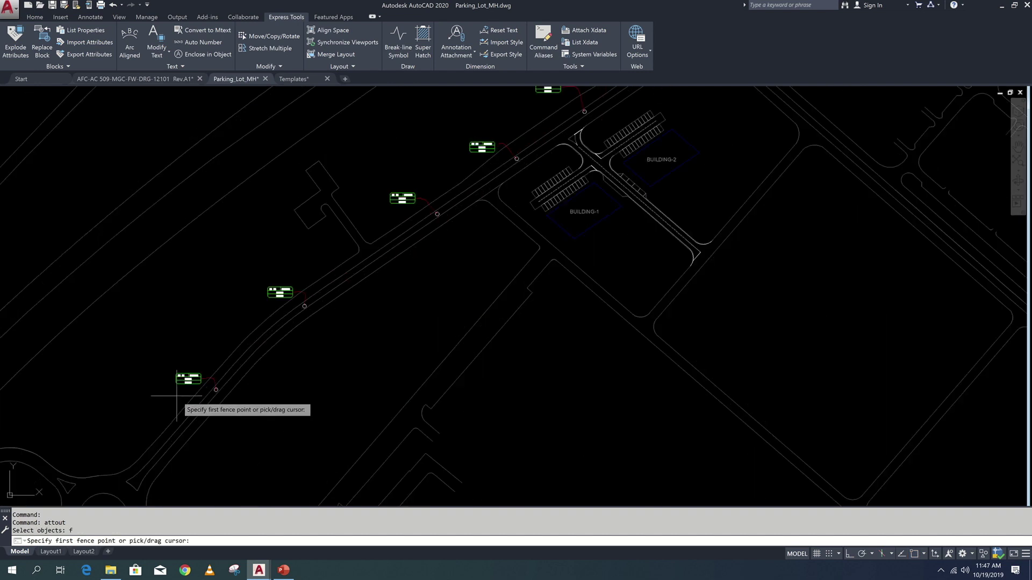
click(177, 396)
click(282, 285)
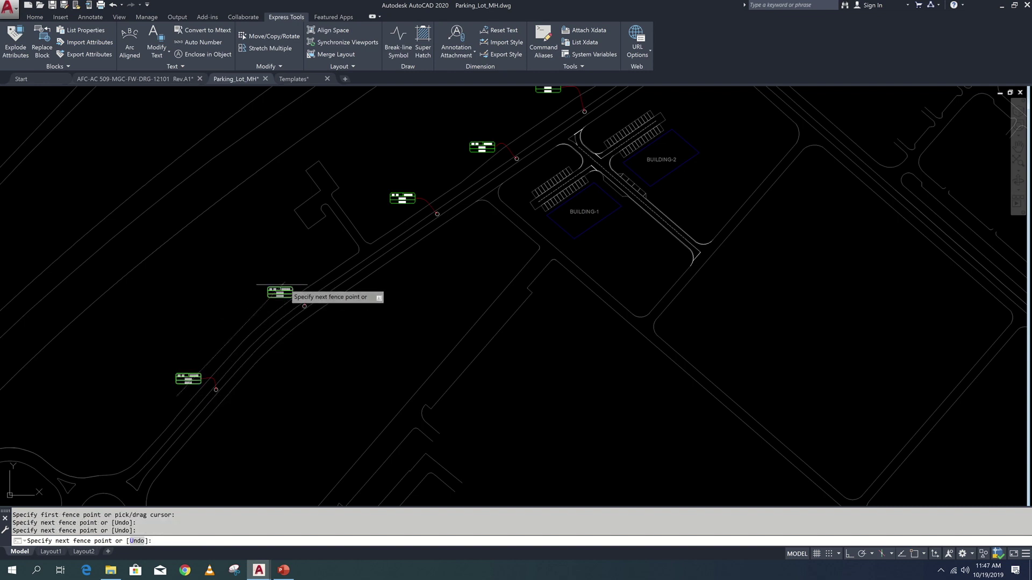
scroll(282, 284, down, 3)
click(368, 225)
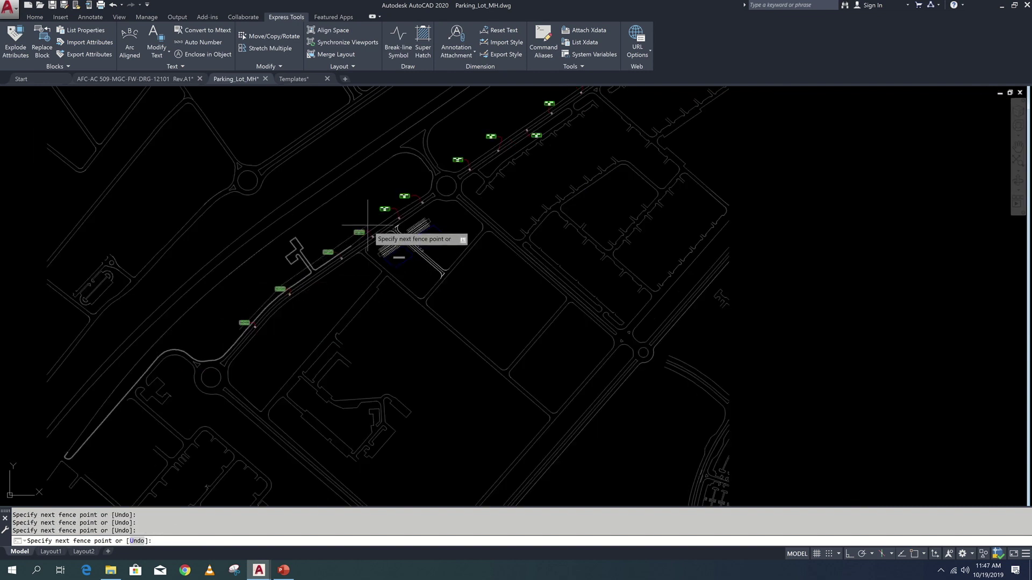
middle_drag(407, 199, 229, 323)
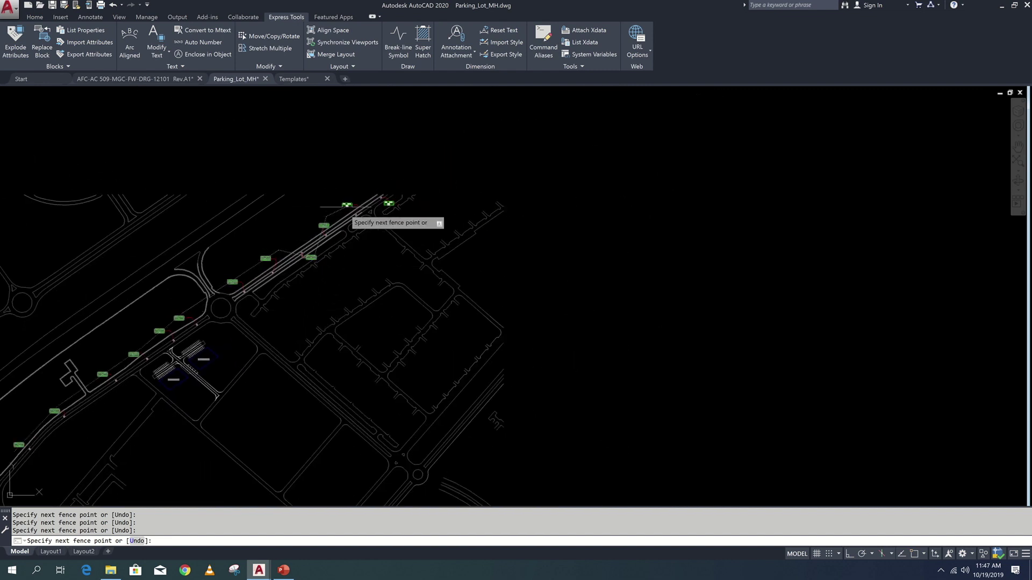
scroll(394, 203, down, 2)
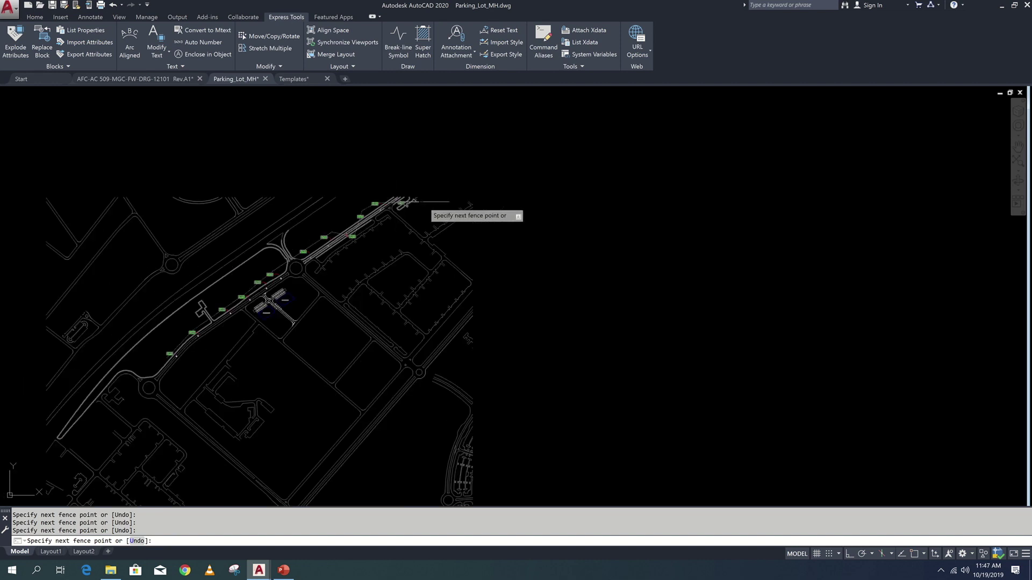
Finish the fence and export the 12 manhole labels' attributes to Parking_Lot_MH.txt.
right_click(443, 176)
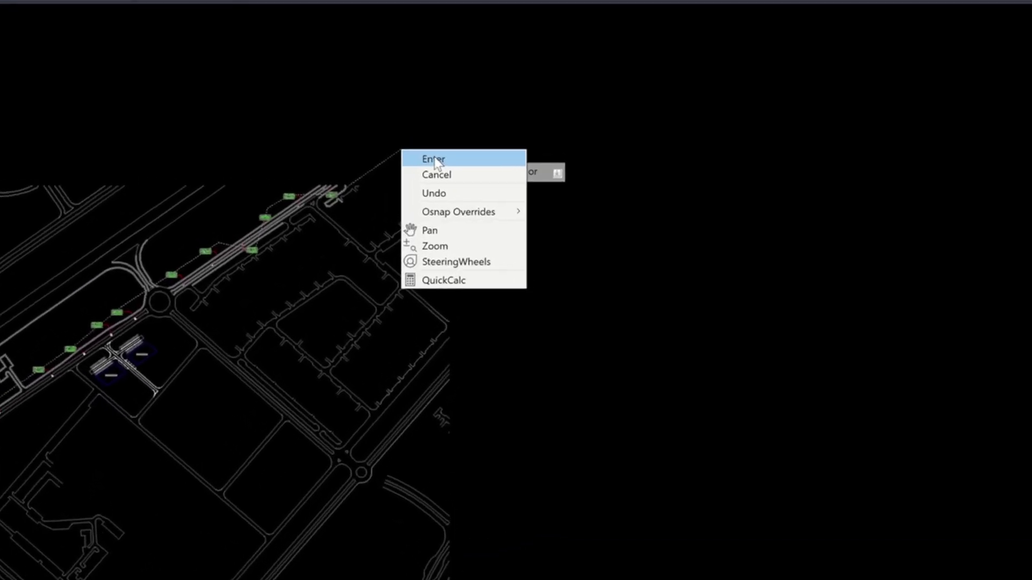
click(451, 172)
key(Return)
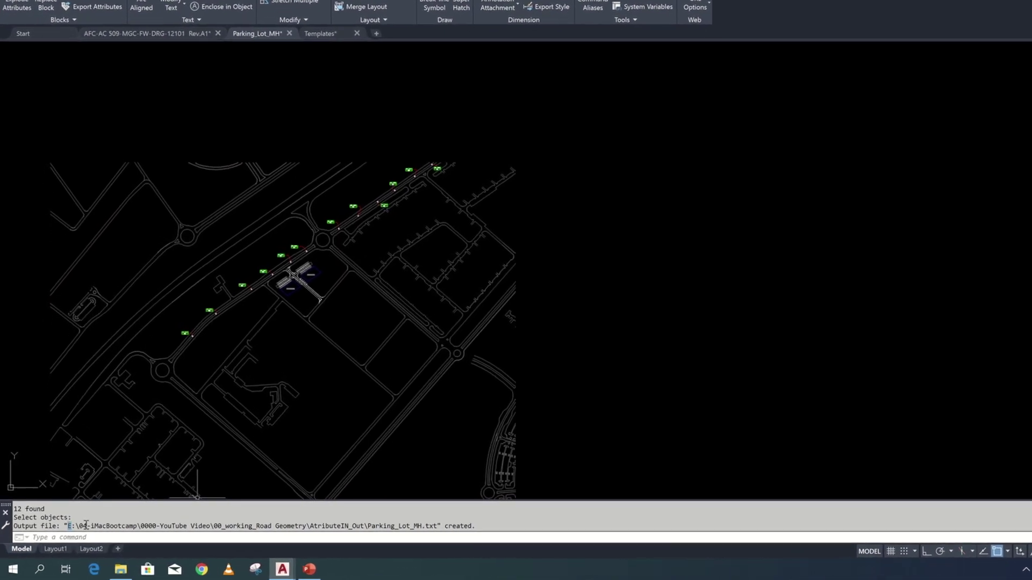
Copy the Parking_Lot_MH.txt path from the command history and begin launching Excel.
drag(66, 528, 518, 519)
right_click(596, 510)
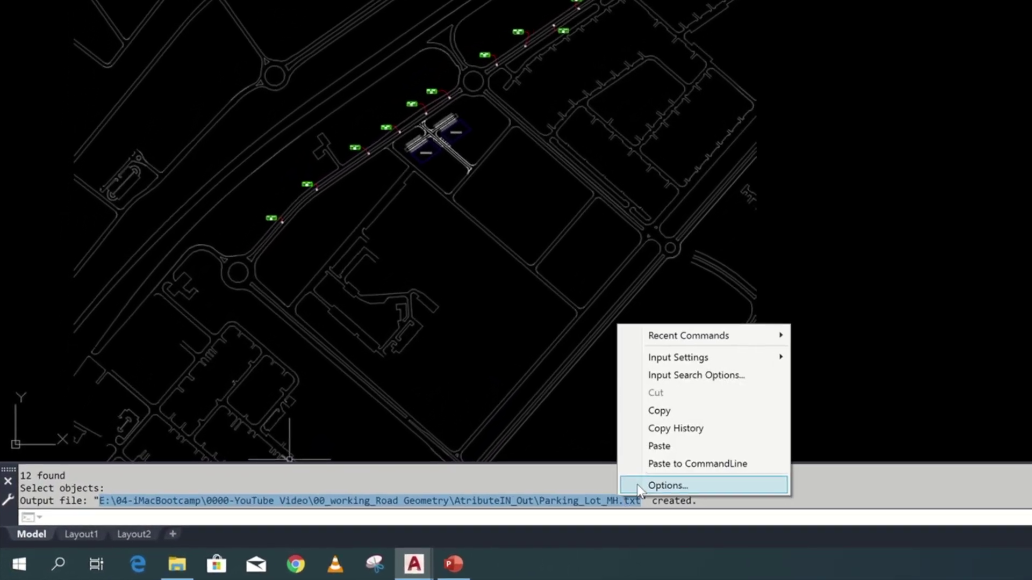
click(642, 419)
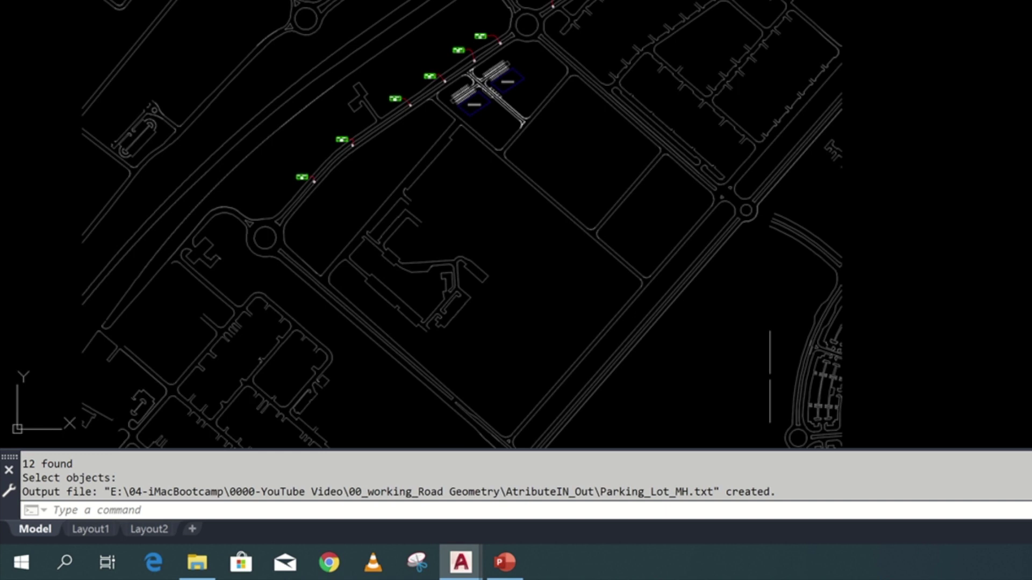
key(super)
Open Parking_Lot_MH.txt in Excel as delimited columns HANDLE, BLOCKNAME, MH_NUM, MH_TYP, CL, MH_IL.
text(excel)
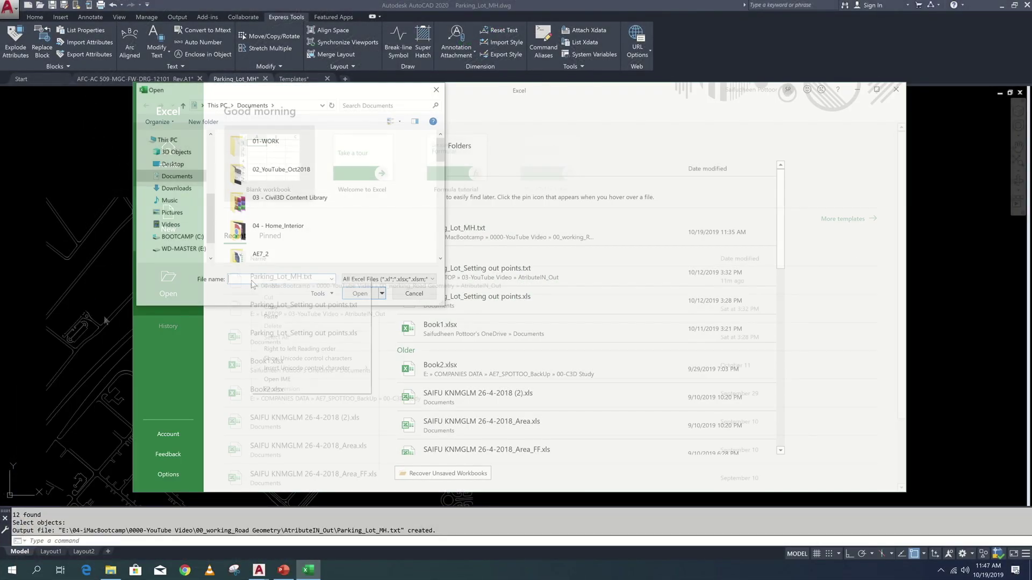
right_click(251, 279)
click(271, 316)
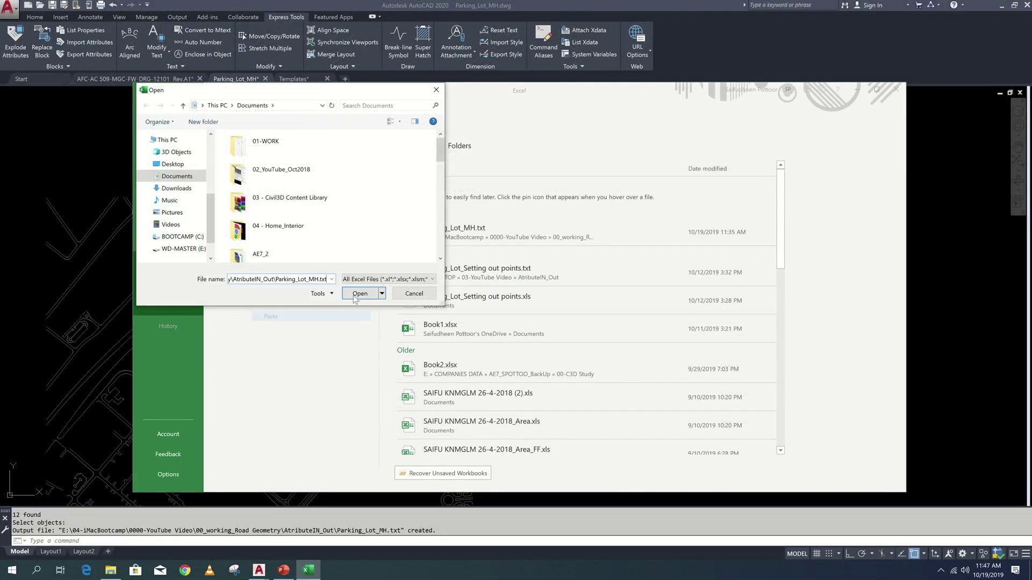
click(360, 293)
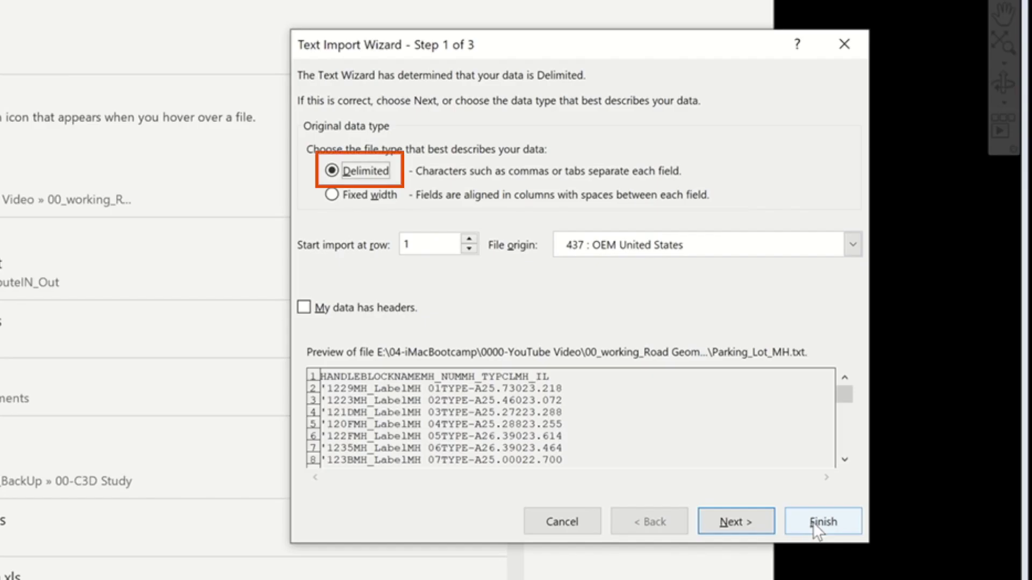
click(813, 521)
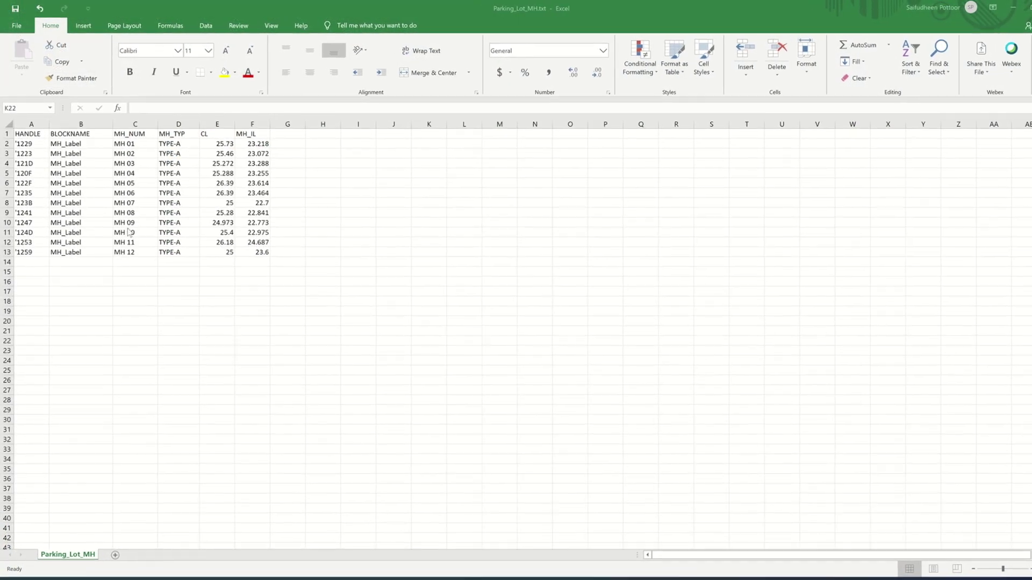
Replace 'MH' with 'MH-' in C2:C13 so manhole numbers read MH- 01 to MH- 12.
click(120, 150)
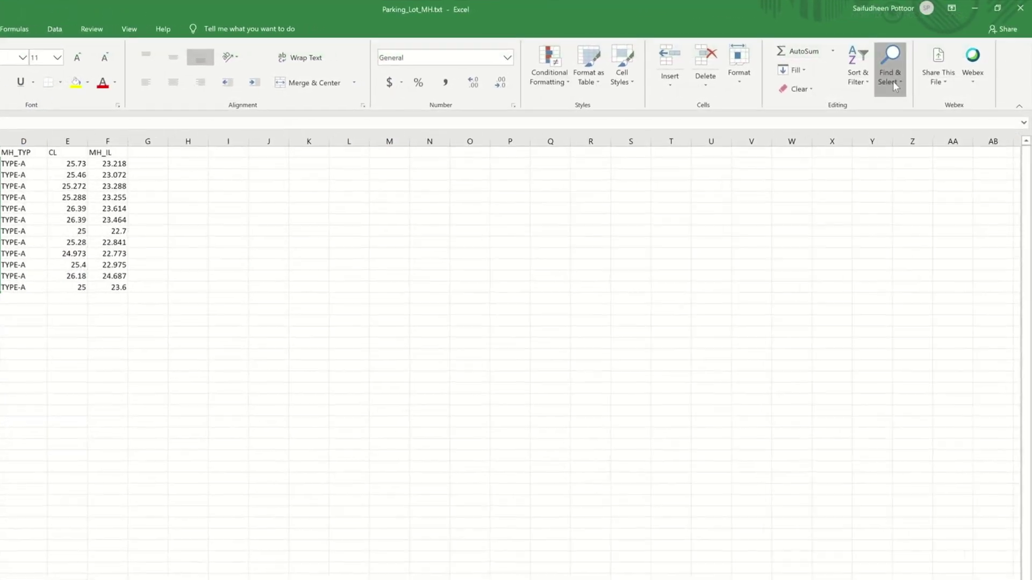
click(890, 78)
click(893, 137)
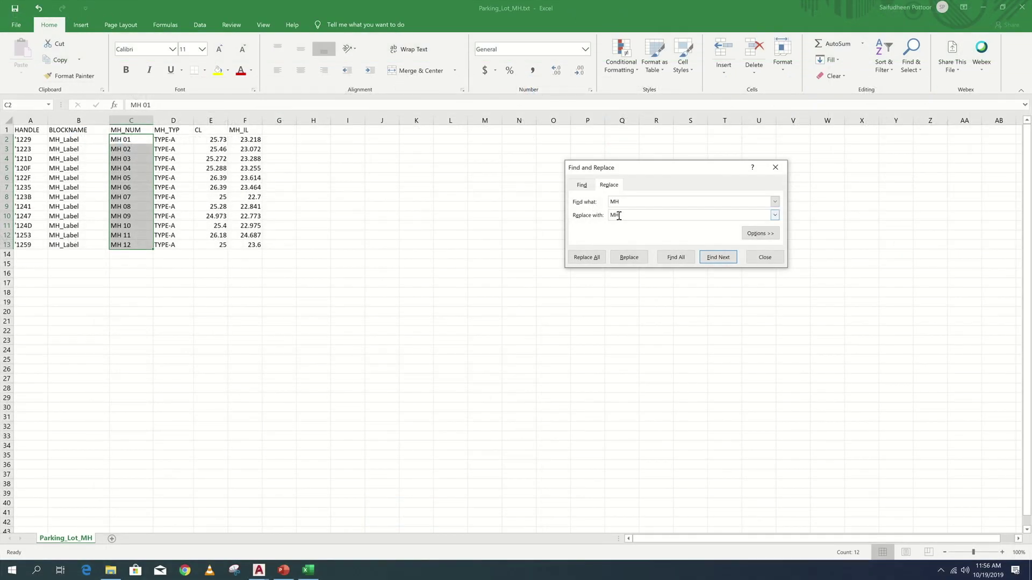
text(-)
click(587, 257)
key(Return)
key(Escape)
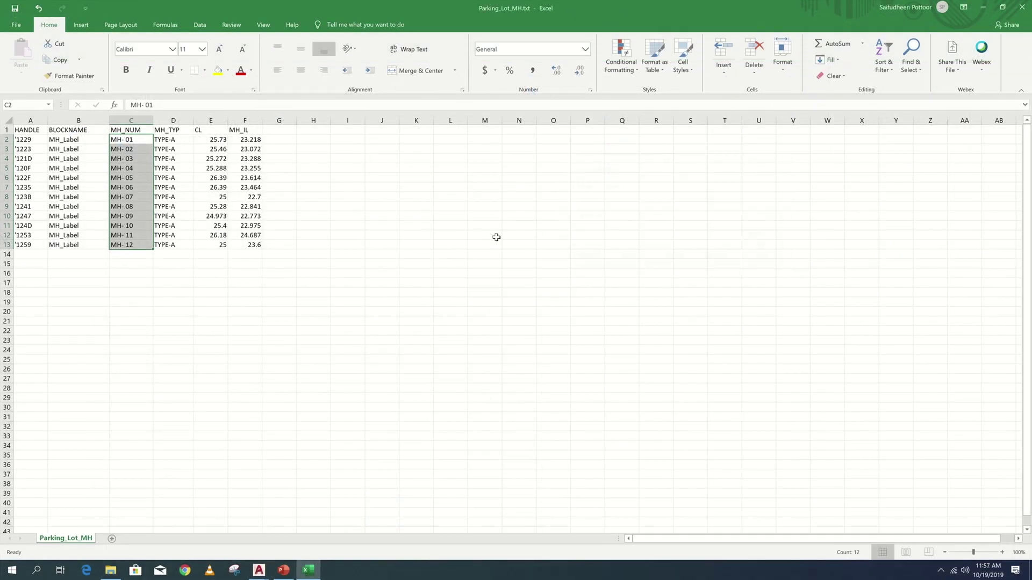
Enter =E2-0.5 in H2 and fill it down to H13, starting at 25.23.
click(174, 149)
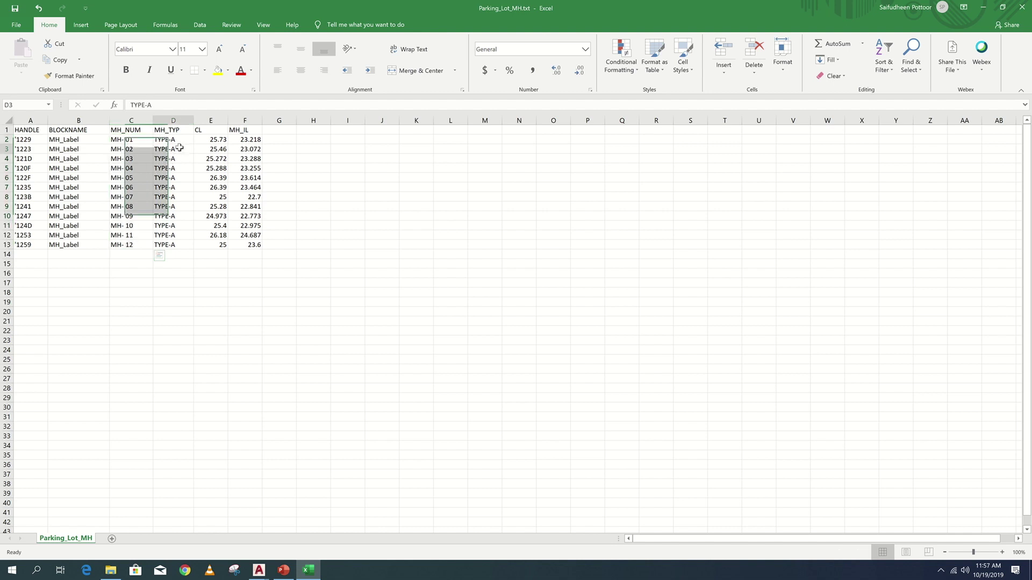
click(217, 140)
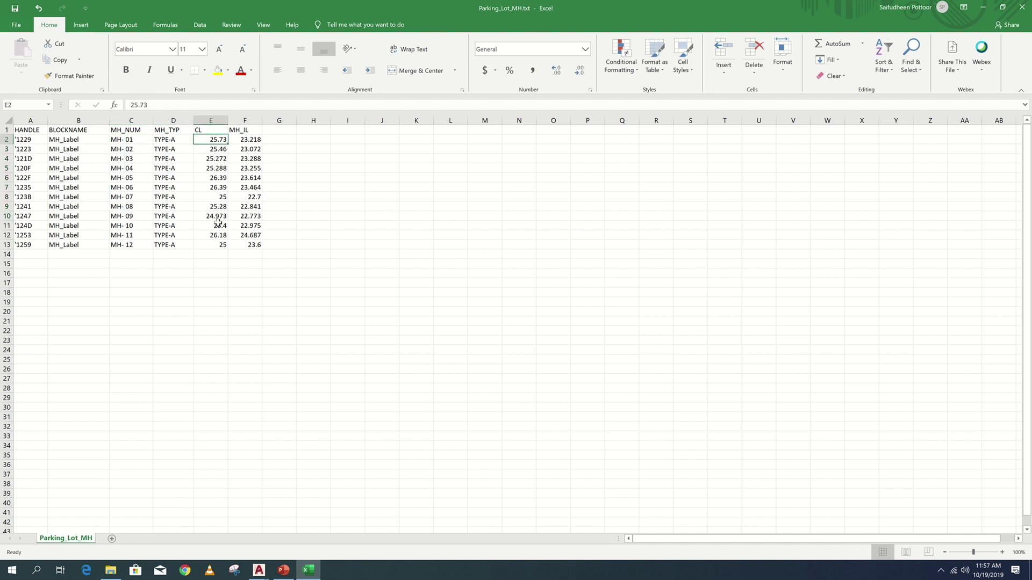
click(322, 141)
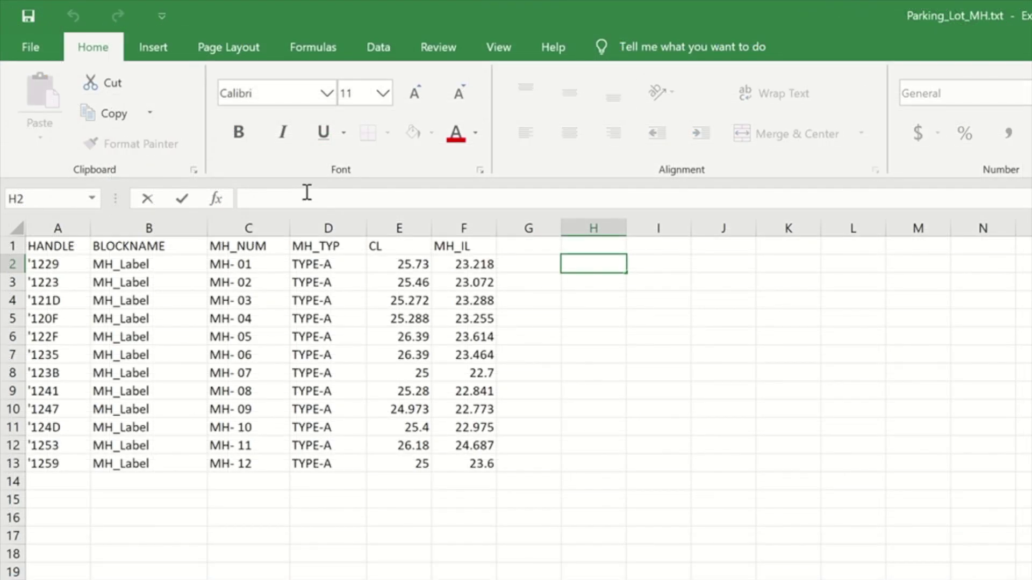
text(=)
click(401, 264)
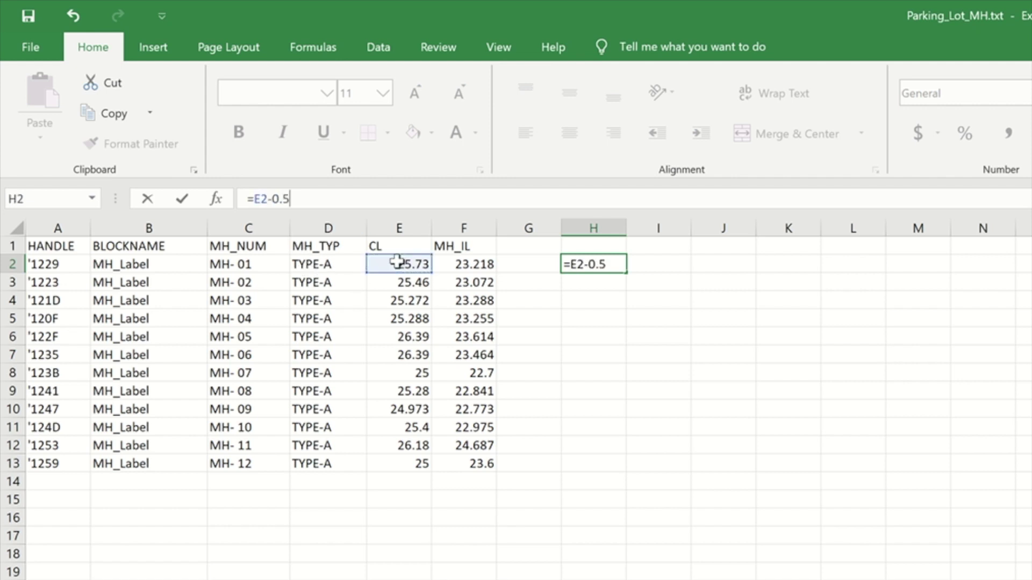
click(182, 199)
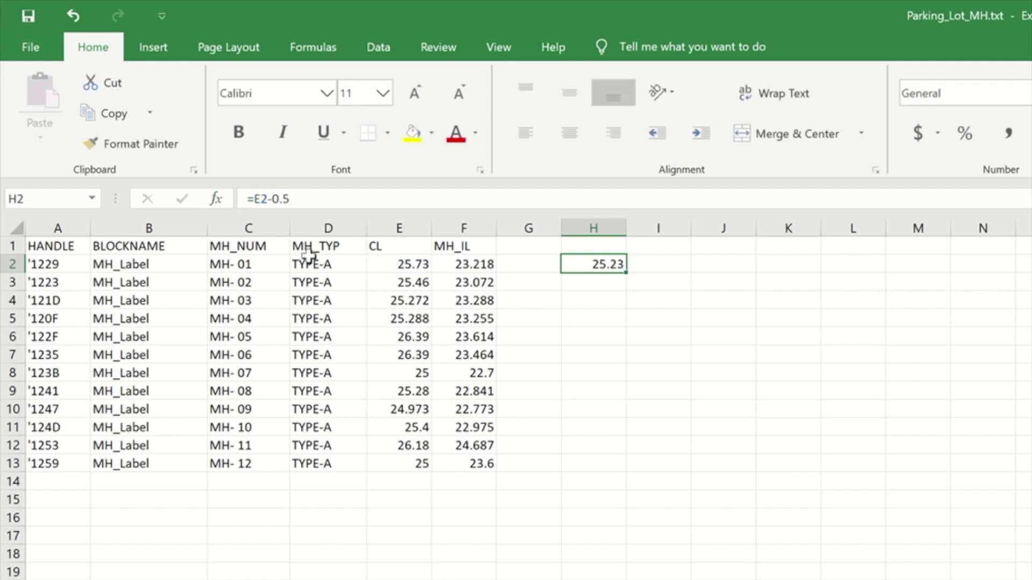
drag(626, 271, 611, 471)
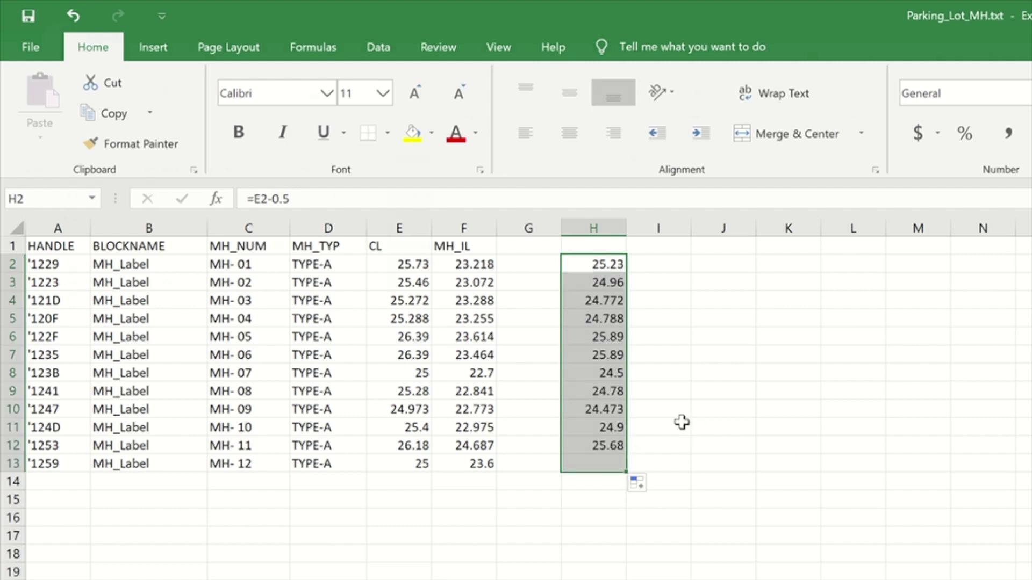
Copy H2:H13 and paste it as values over the CL cells E2:E13.
right_click(612, 424)
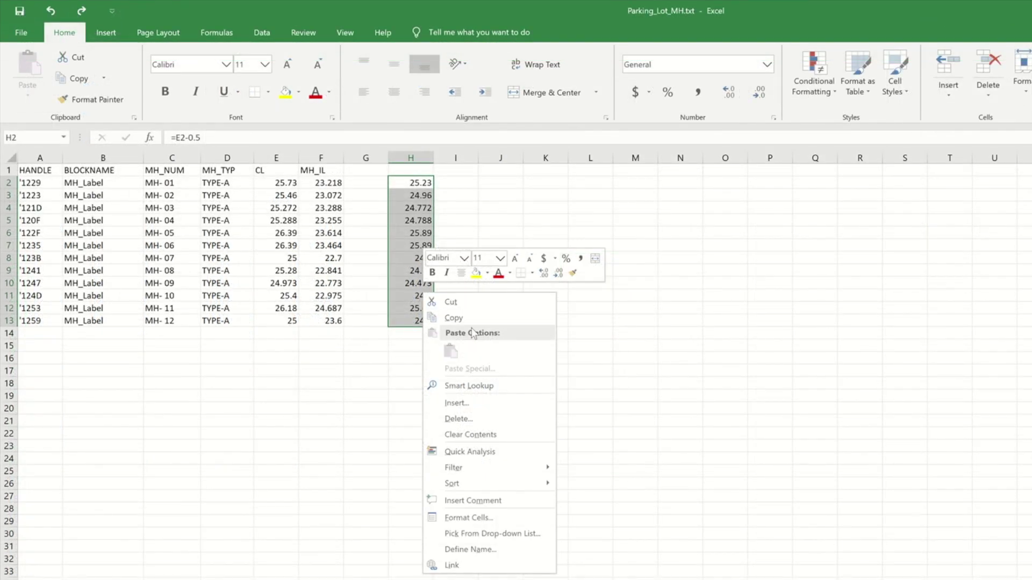
click(470, 318)
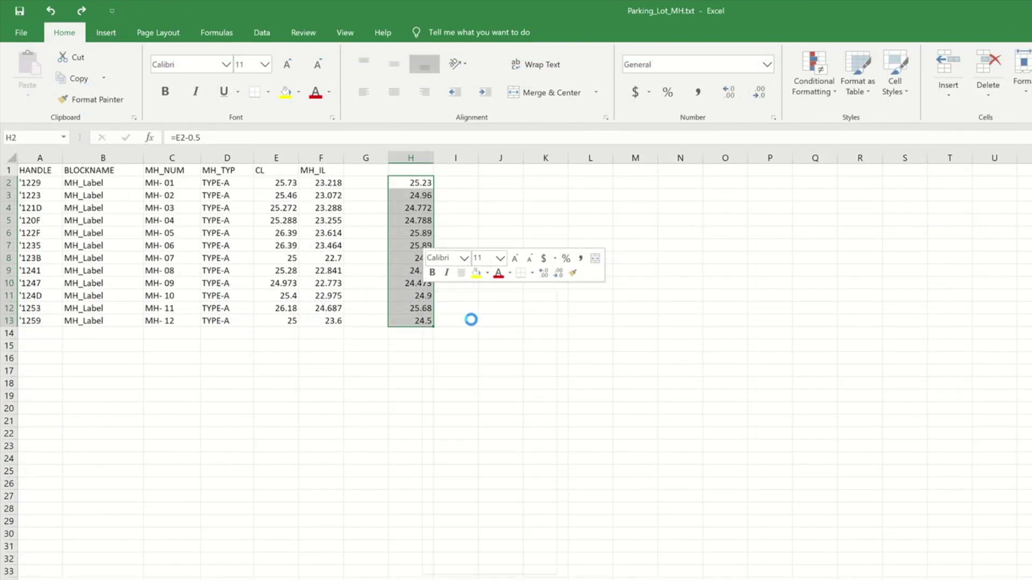
drag(285, 183, 286, 322)
right_click(285, 223)
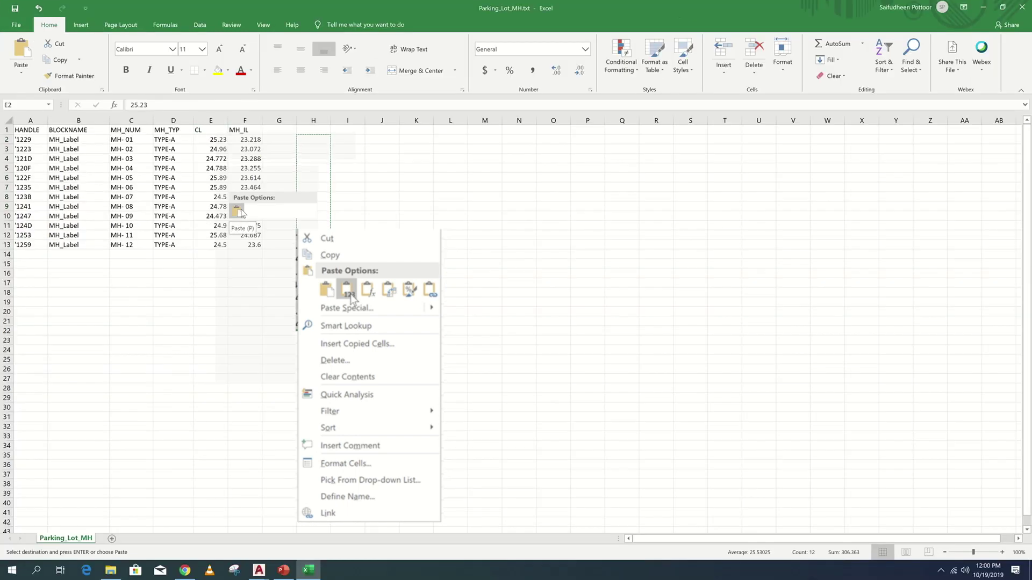
click(348, 295)
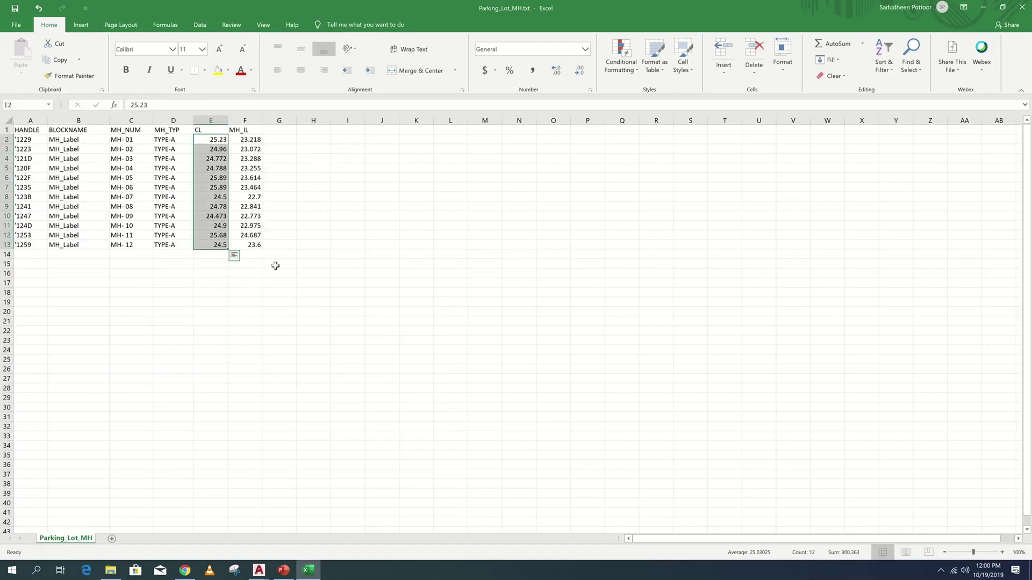
click(290, 271)
click(317, 200)
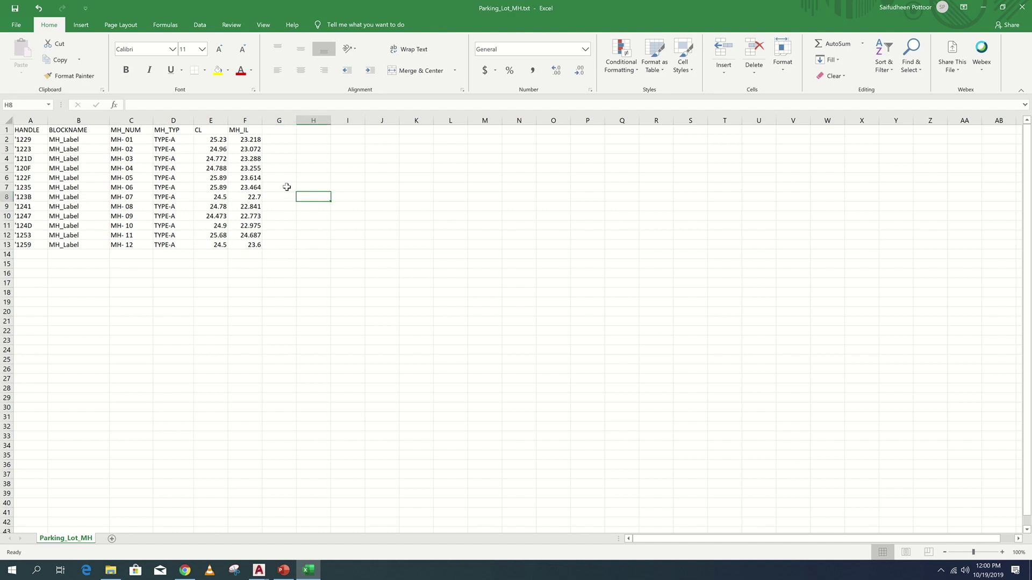
Enter the depth formula =E2-F2 in H2 and fill it to H13 (2.012 to 0.9).
click(302, 140)
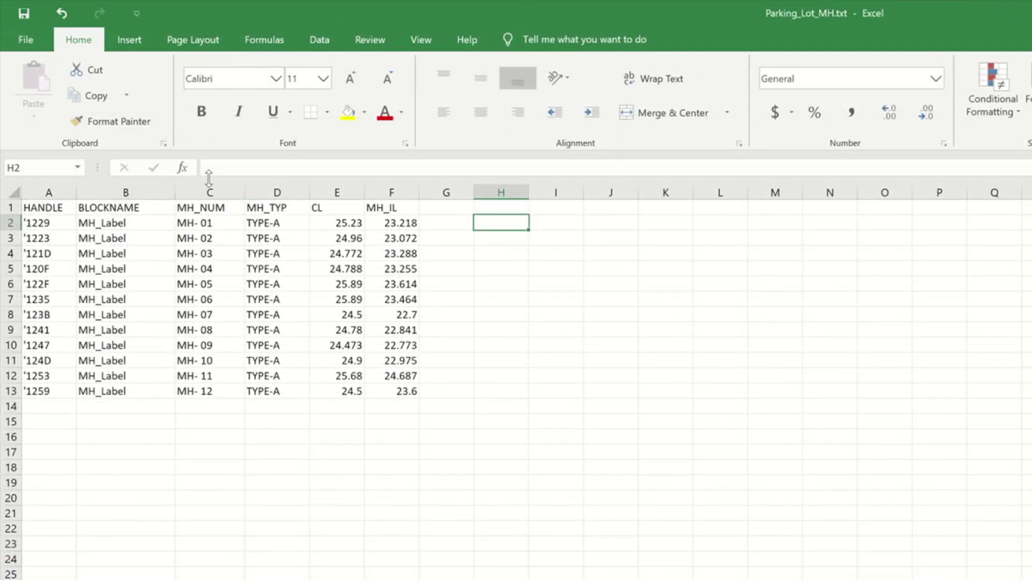
click(213, 172)
text(=)
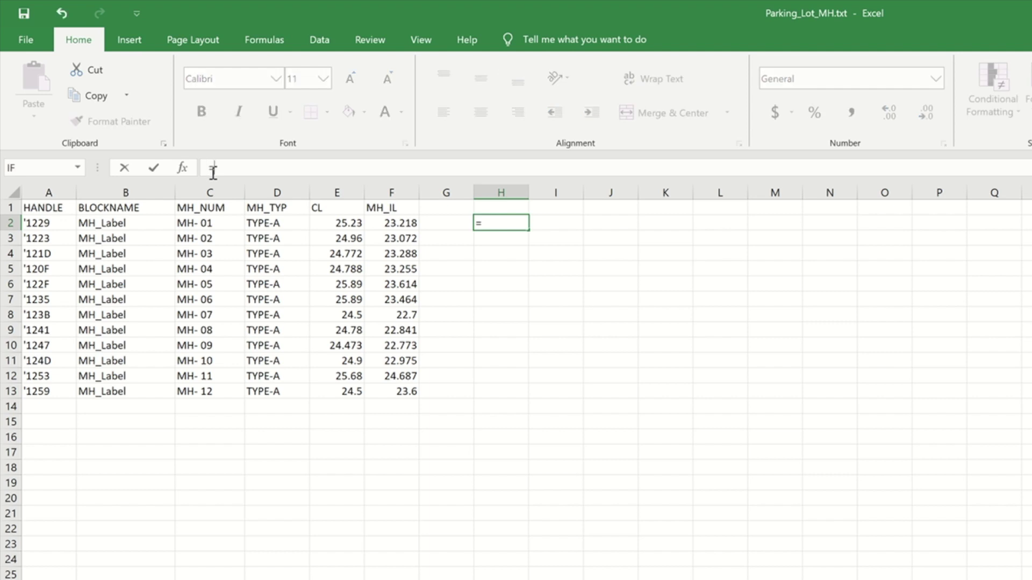
click(347, 223)
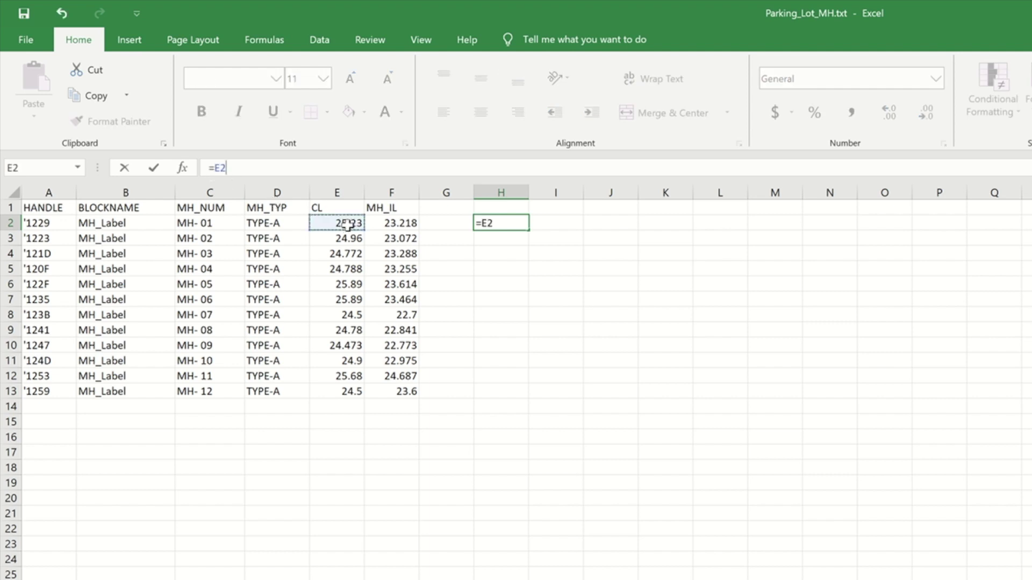
click(403, 223)
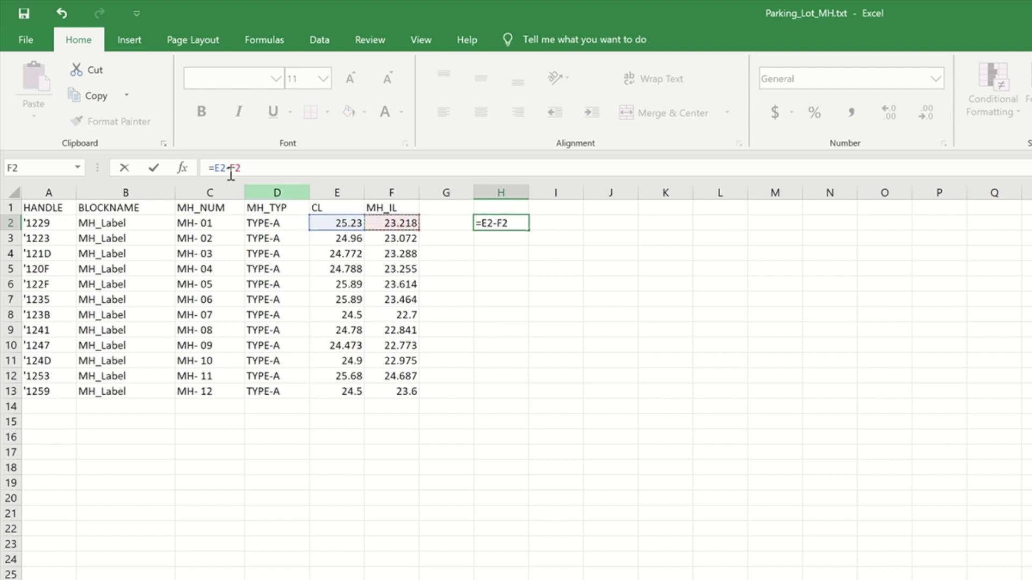
click(154, 169)
drag(528, 292, 526, 410)
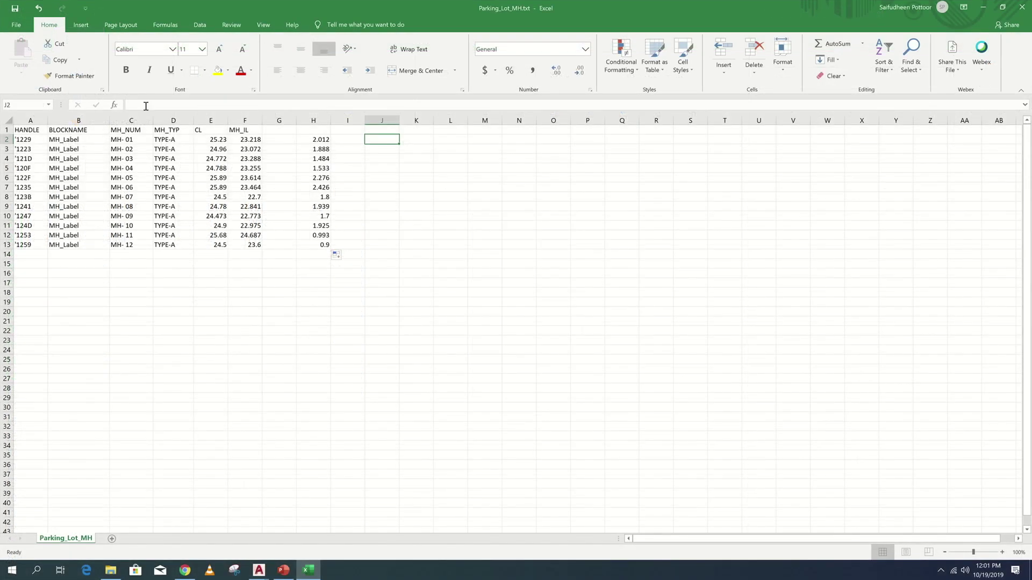
click(145, 106)
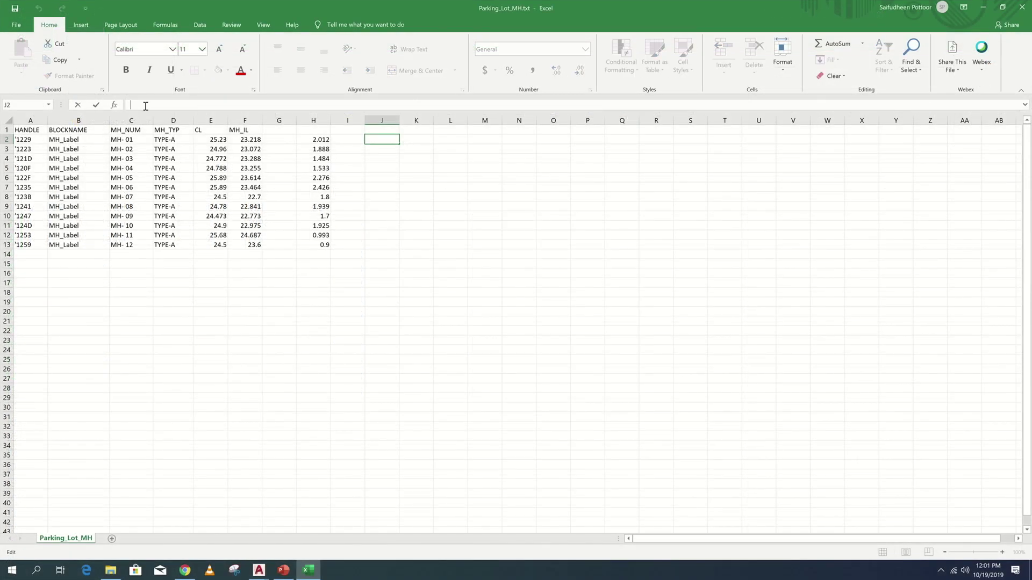
Build =IF(H2>=2,"TYPE-B","TYPE-A") in J2 with the Insert Function dialog.
click(115, 105)
click(596, 177)
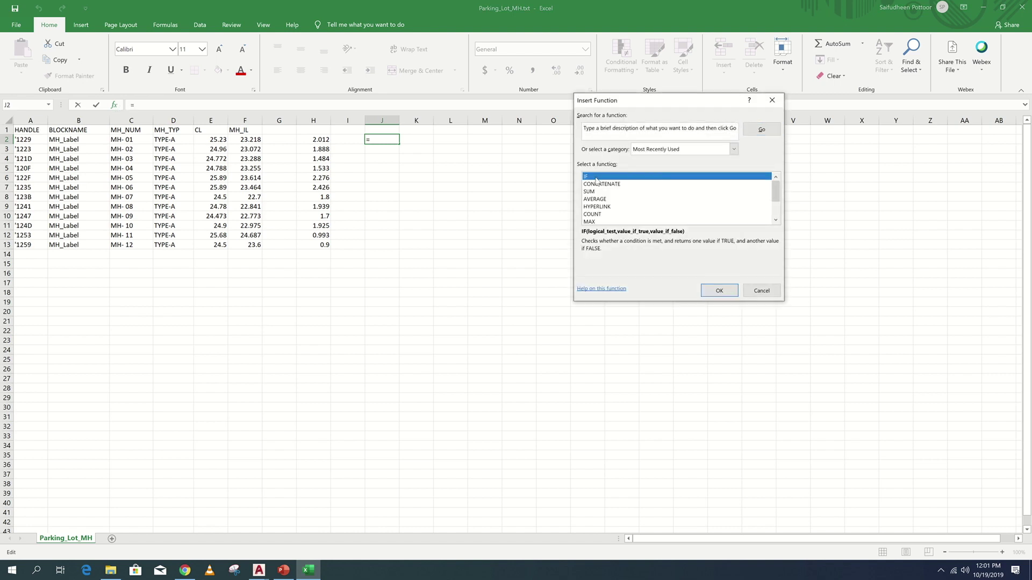
click(719, 291)
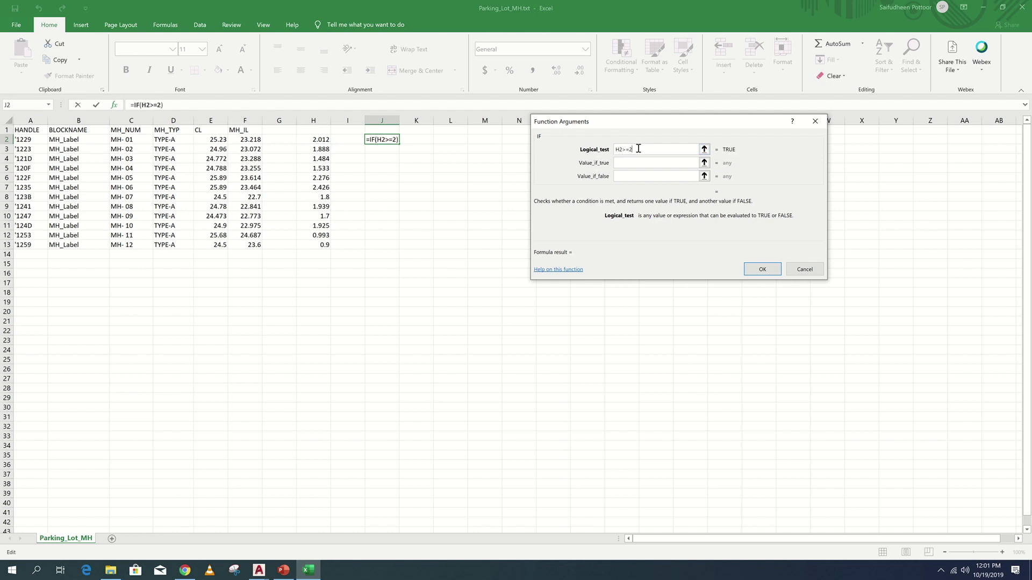
click(633, 164)
text(TYPE-B)
click(633, 176)
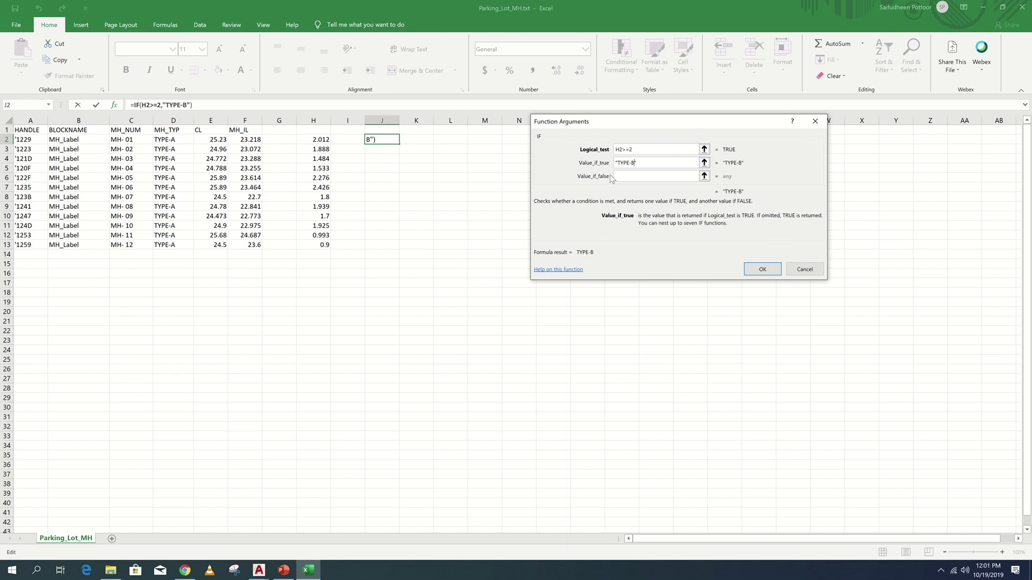
text(TYPE-A)
key(Return)
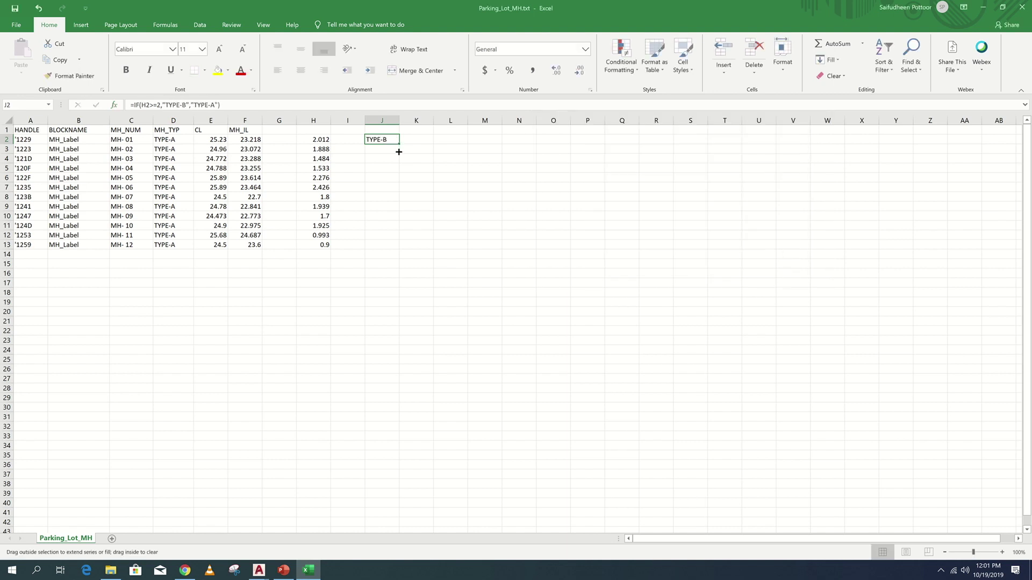
Fill the IF formula down to J13 and check the results in J3.
drag(398, 248, 397, 248)
click(385, 141)
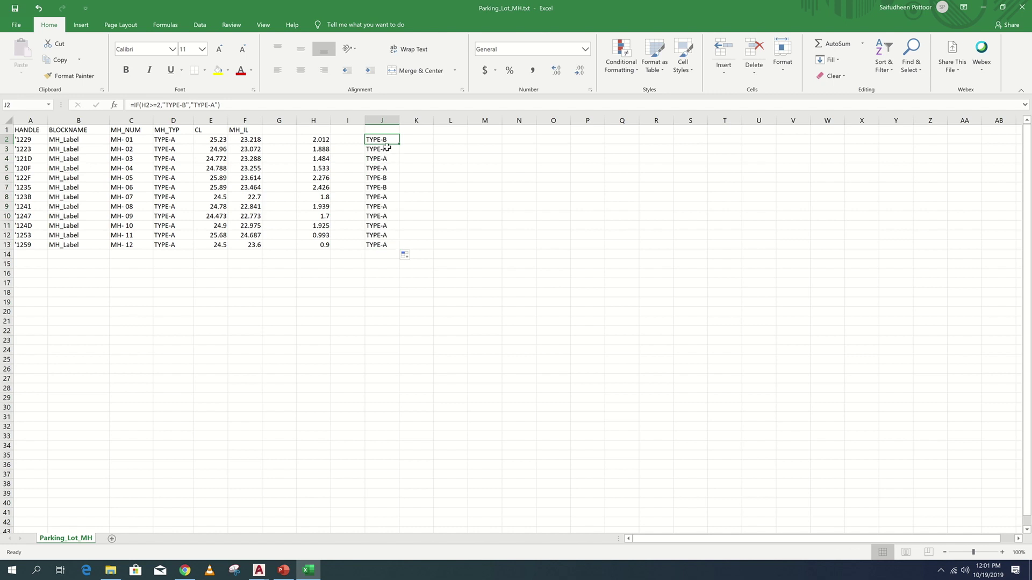
click(387, 153)
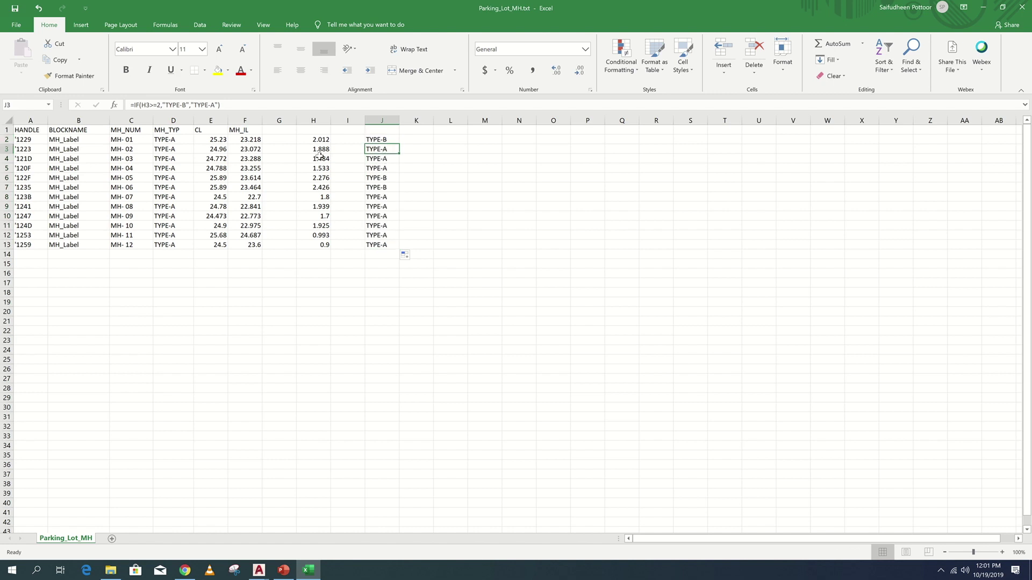
key(Up)
Copy the types from J2:J13 and paste them as values into MH_TYP D2:D13.
shift+click(382, 244)
right_click(380, 246)
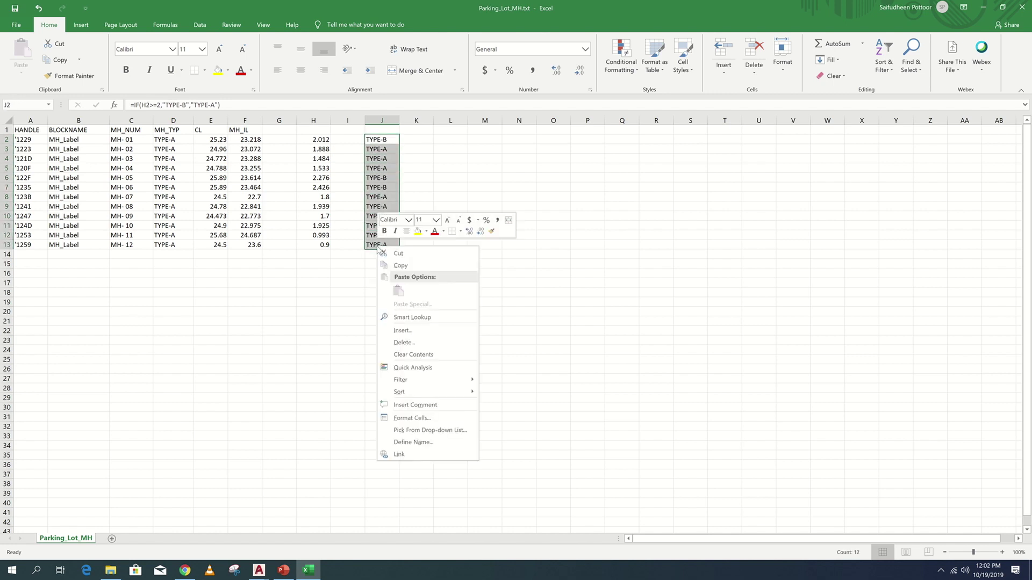
click(401, 265)
click(168, 139)
shift+click(175, 246)
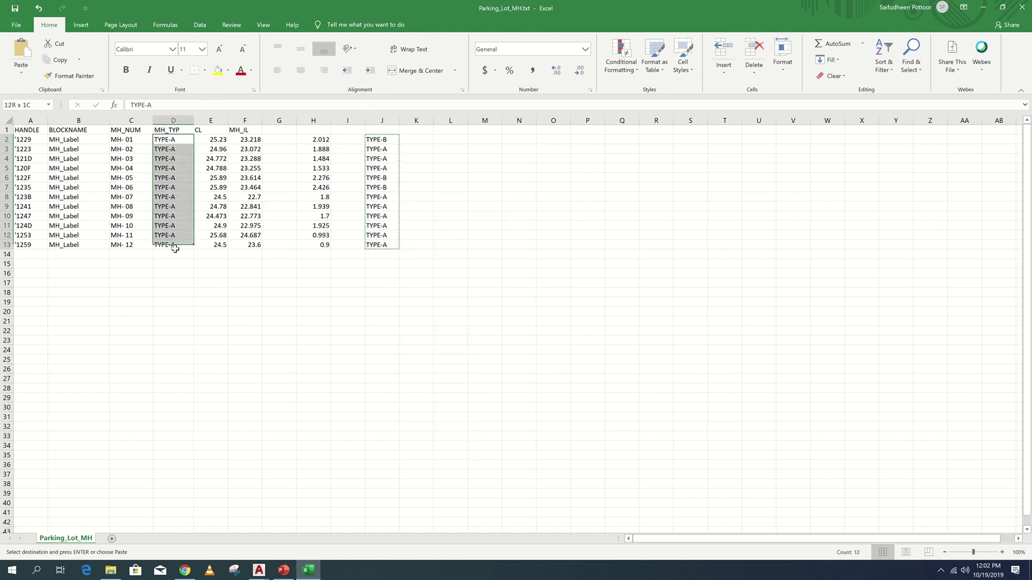
drag(175, 248, 174, 245)
right_click(177, 247)
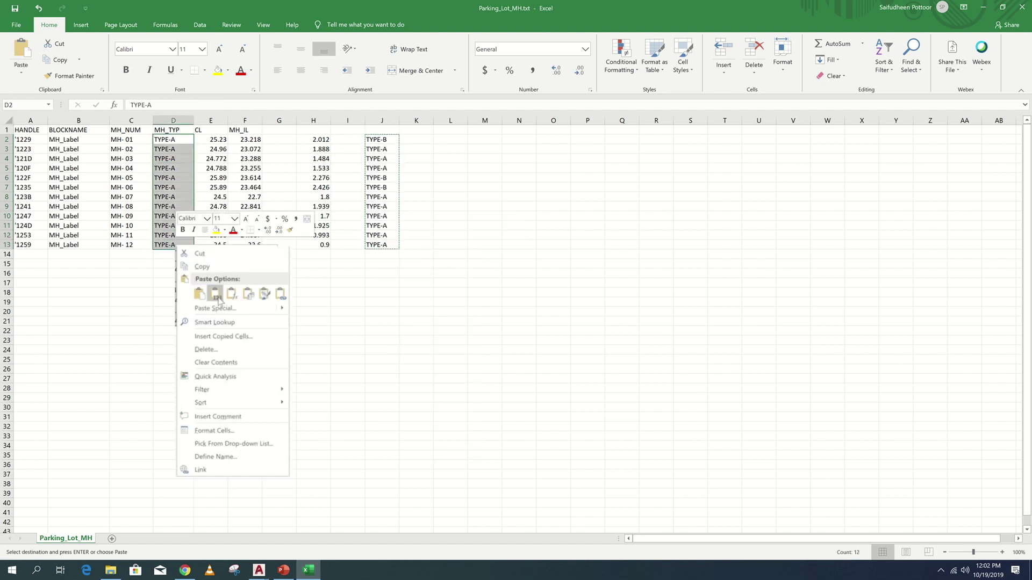
click(217, 295)
click(285, 312)
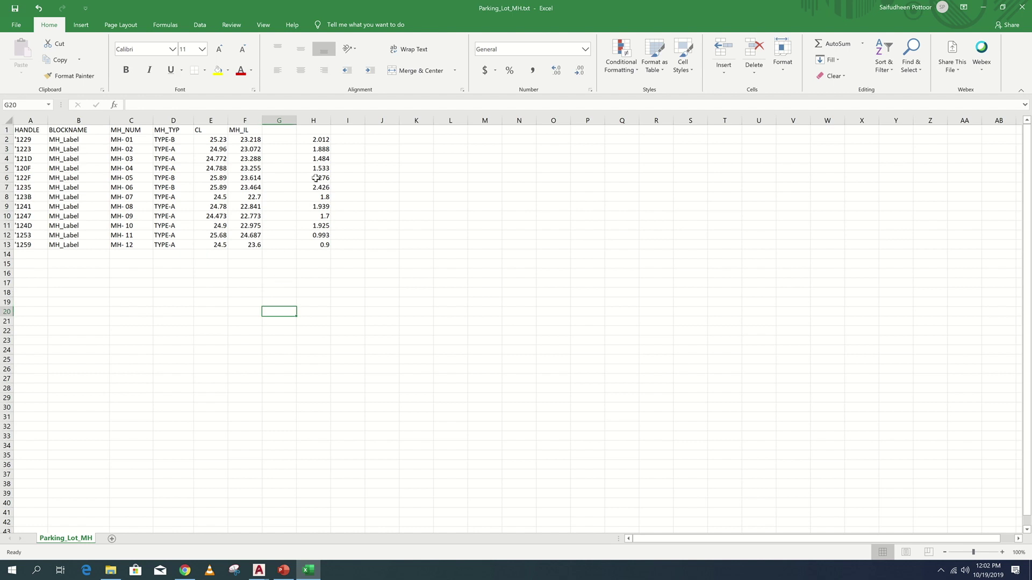
Clear the helper depth values in H2:H13.
drag(321, 139, 322, 246)
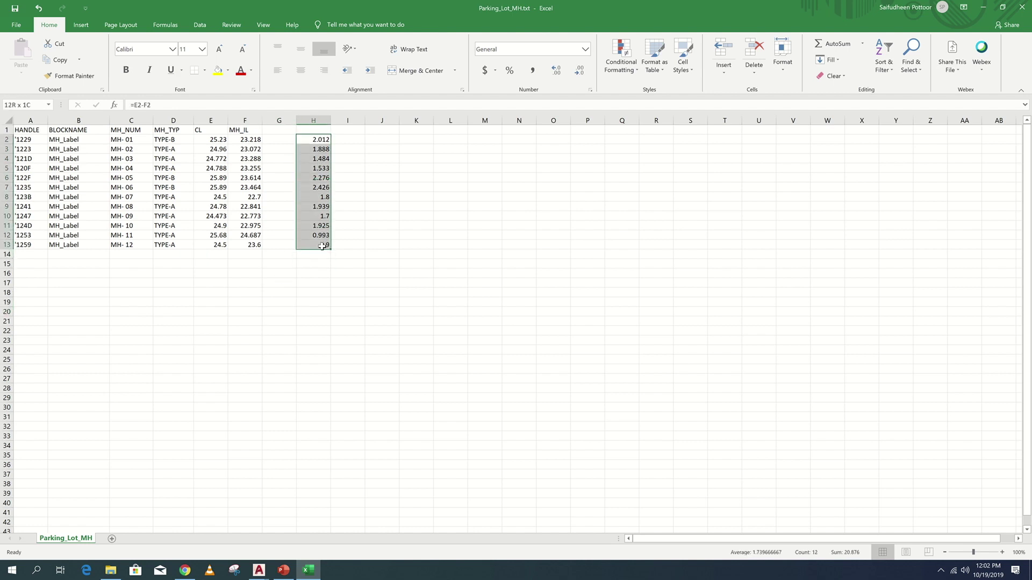
right_click(323, 200)
click(368, 310)
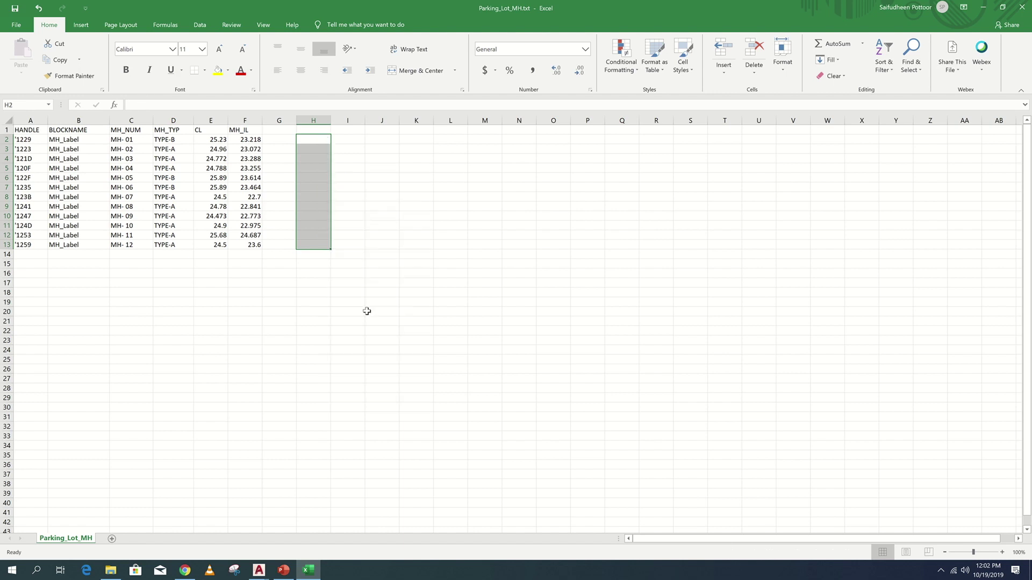
click(382, 311)
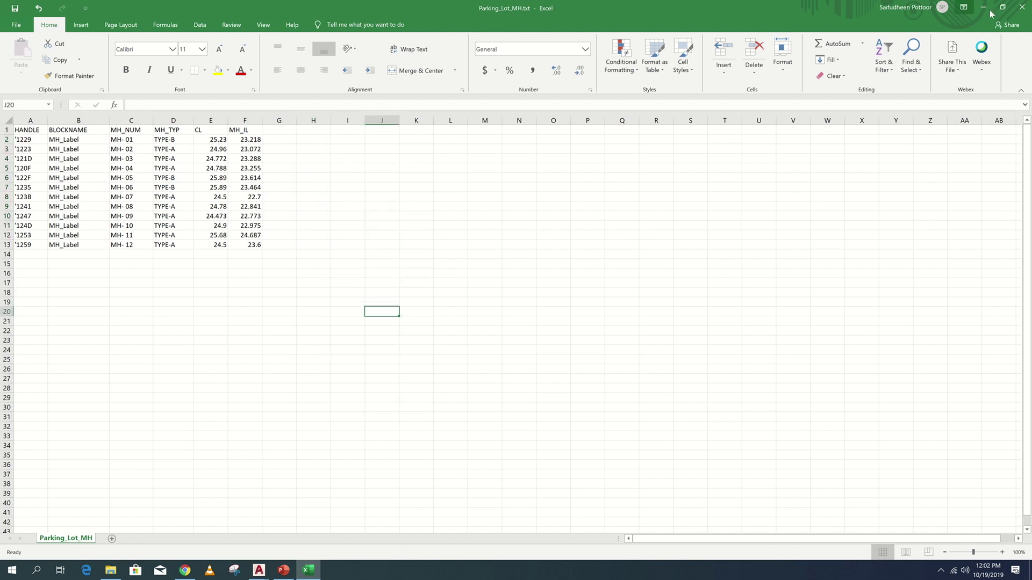
Close Excel, saving and replacing Parking_Lot_MH.txt.
click(1025, 12)
click(471, 311)
key(Return)
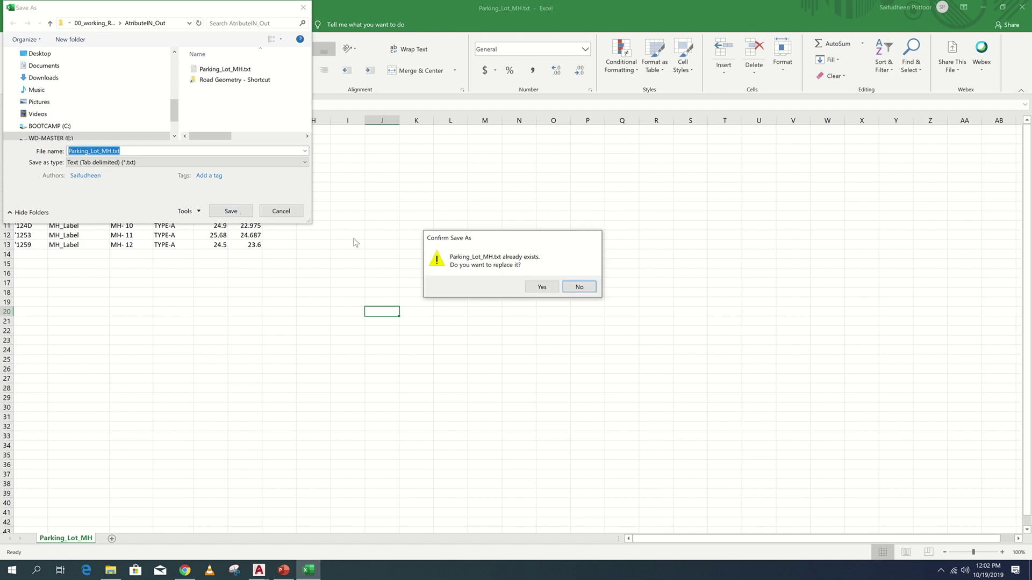
click(531, 290)
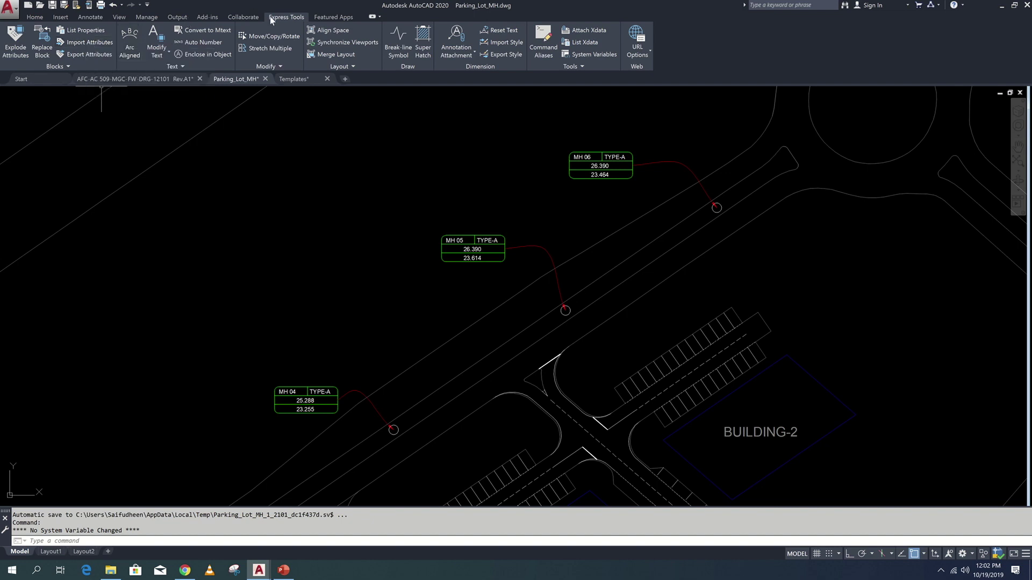
Import Parking_Lot_MH.txt with ATTIN to update the 12 manhole labels.
click(90, 42)
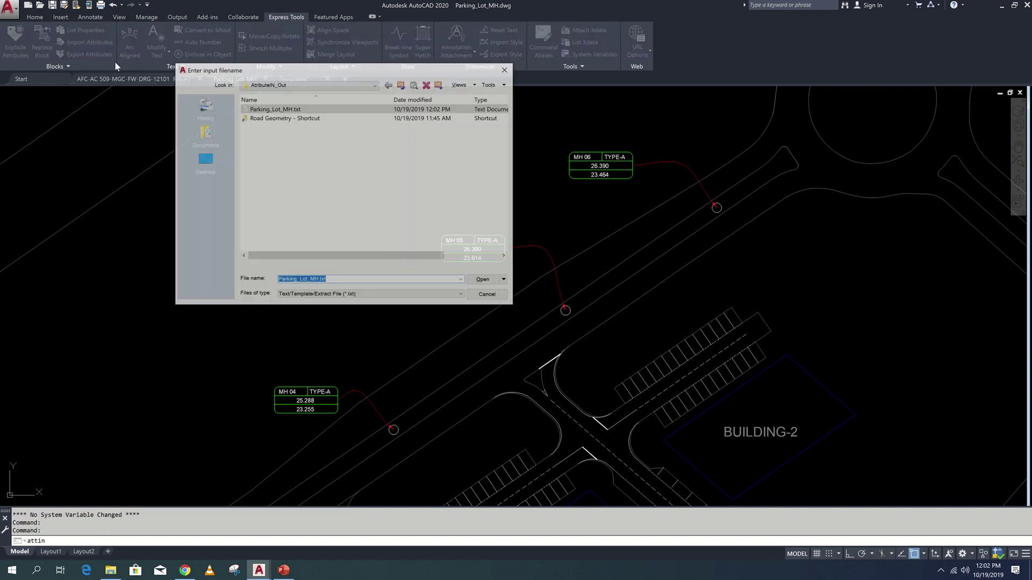
click(483, 281)
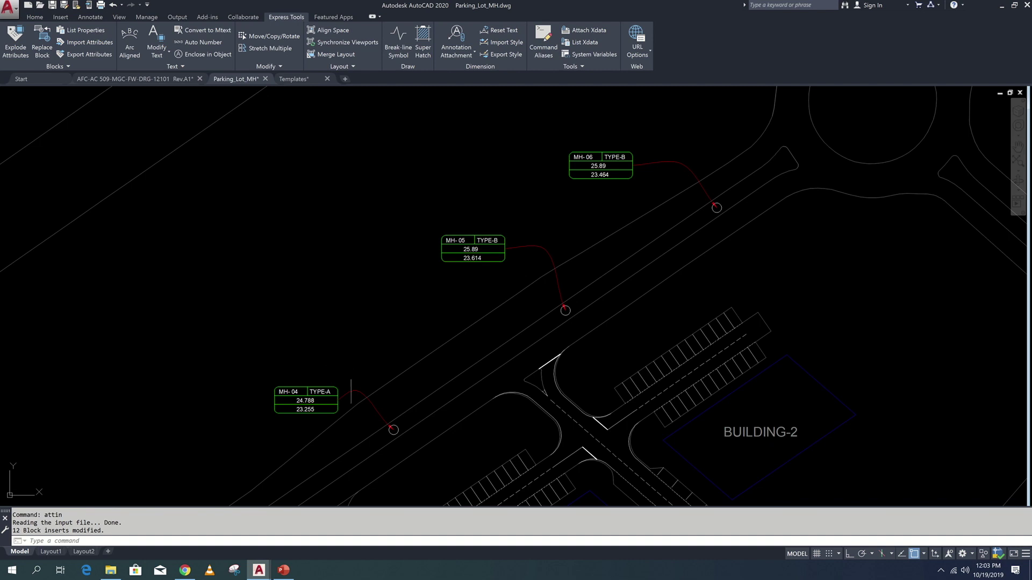
scroll(351, 391, down, 3)
mouse_move(188, 363)
middle_down()
mouse_move(247, 322)
mouse_move(334, 288)
middle_up()
scroll(324, 271, up, 5)
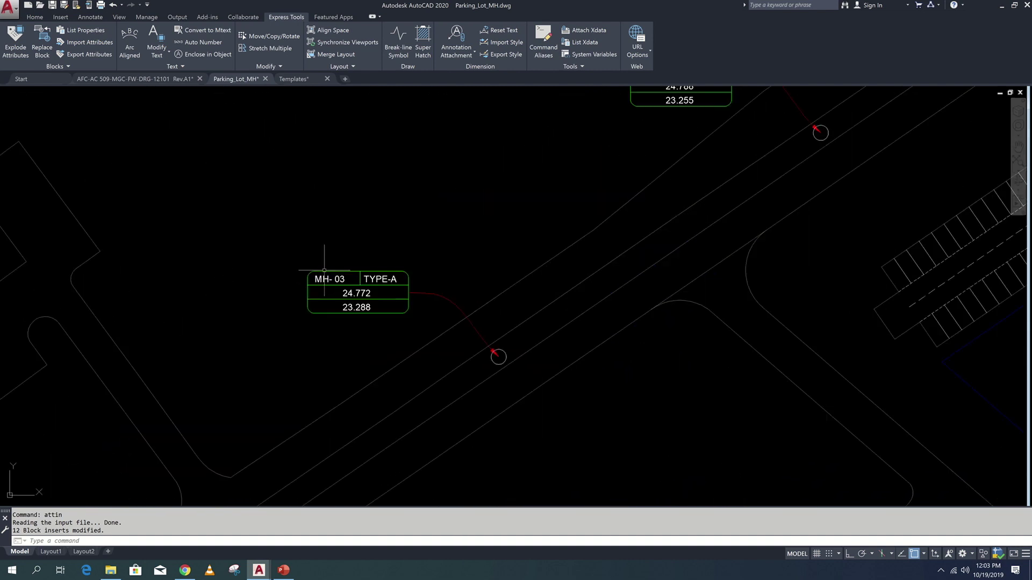
scroll(324, 270, down, 6)
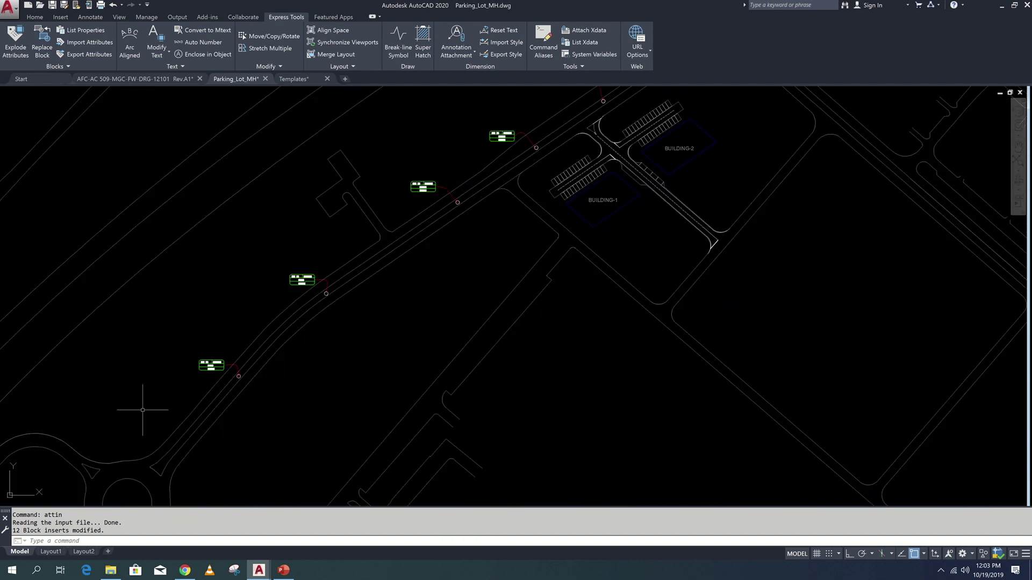
scroll(218, 373, up, 5)
scroll(316, 219, down, 4)
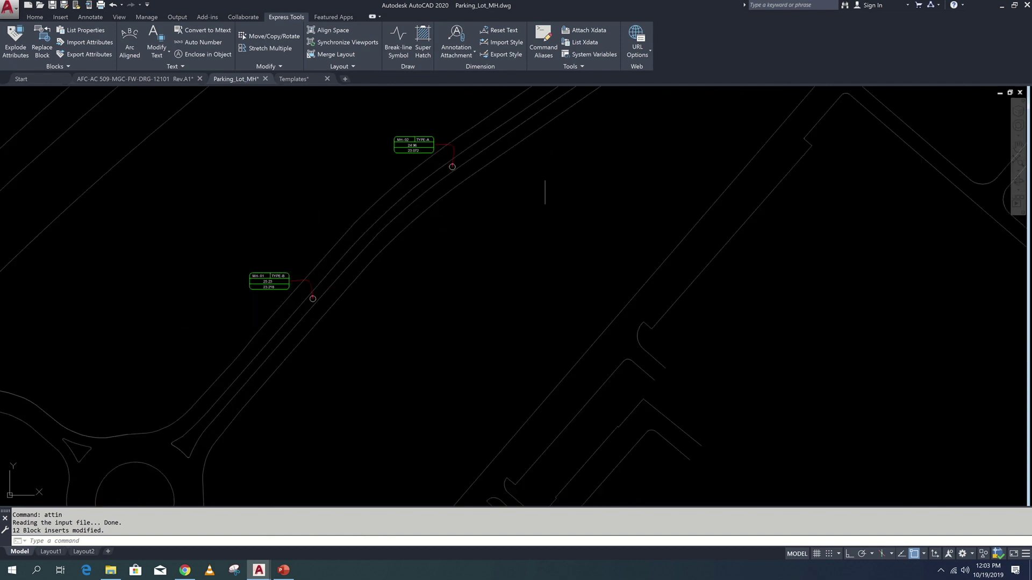
scroll(545, 192, down, 4)
mouse_move(373, 351)
middle_down()
mouse_move(491, 254)
mouse_move(403, 345)
middle_up()
scroll(480, 219, up, 2)
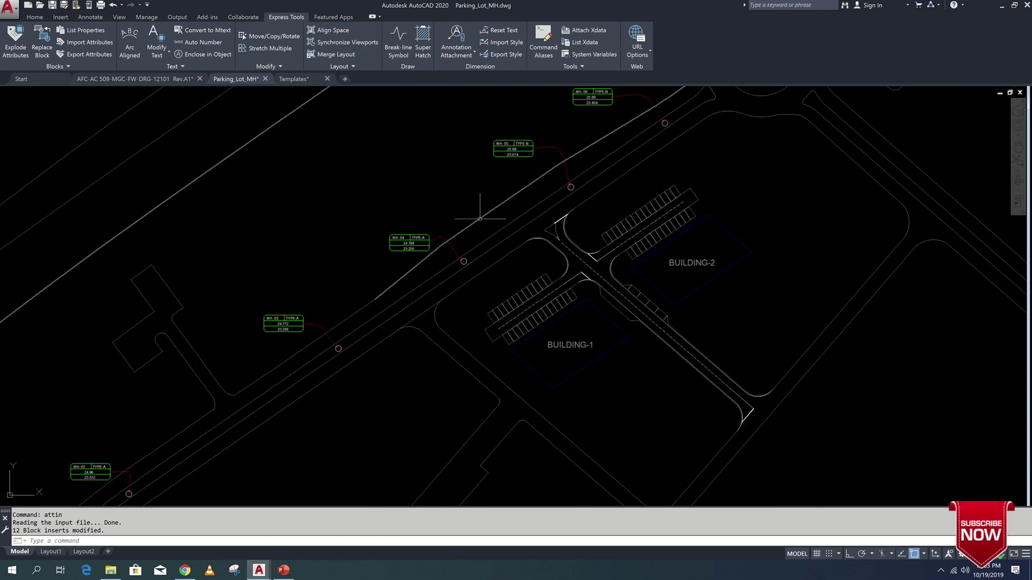
scroll(555, 152, up, 2)
middle_drag(555, 152, 404, 328)
scroll(470, 266, up, 2)
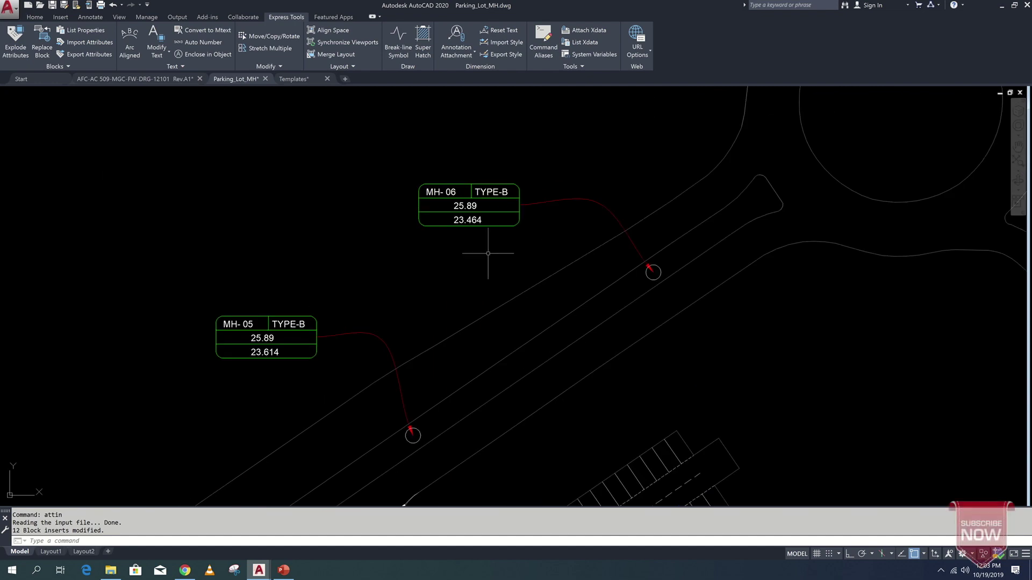
scroll(488, 254, down, 5)
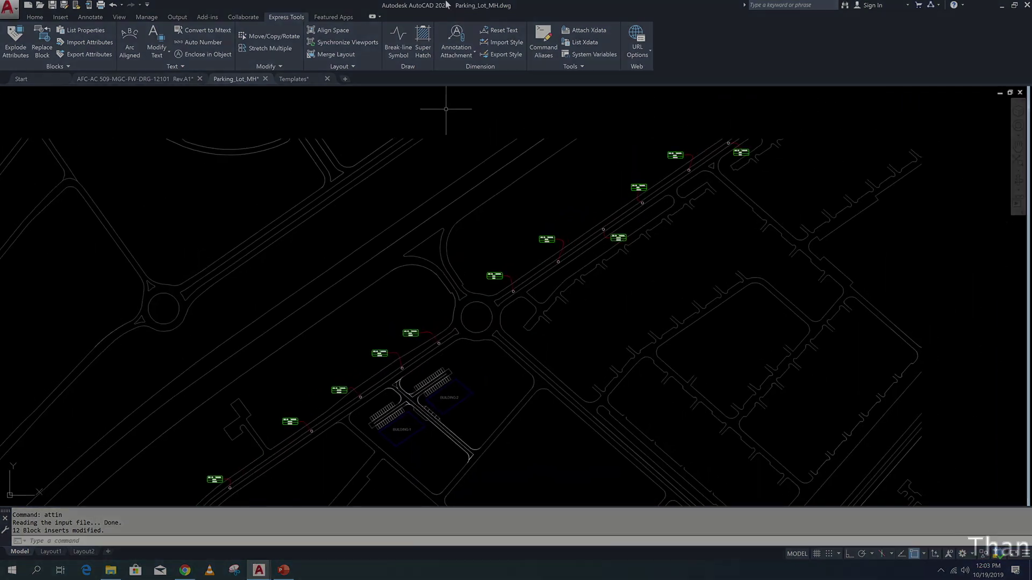